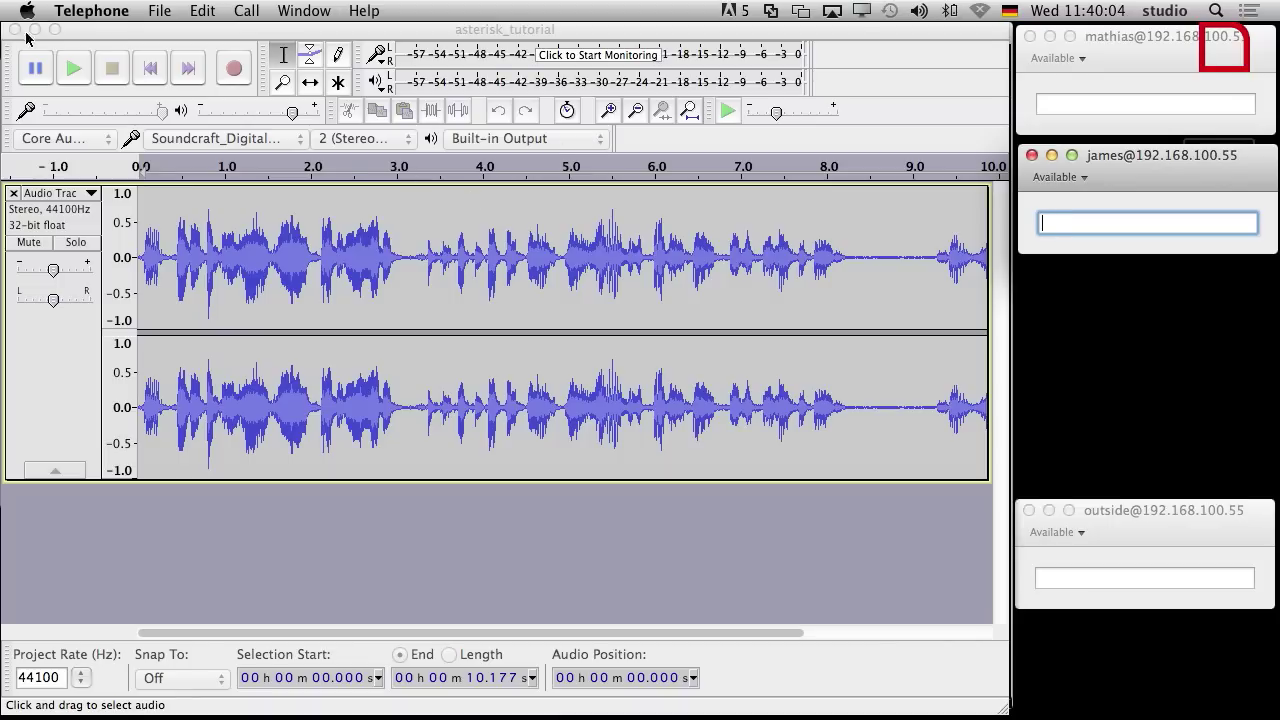
# - Play the stereo recording briefly, then stop playback
pyautogui.click(80, 71)
pyautogui.click(76, 72)
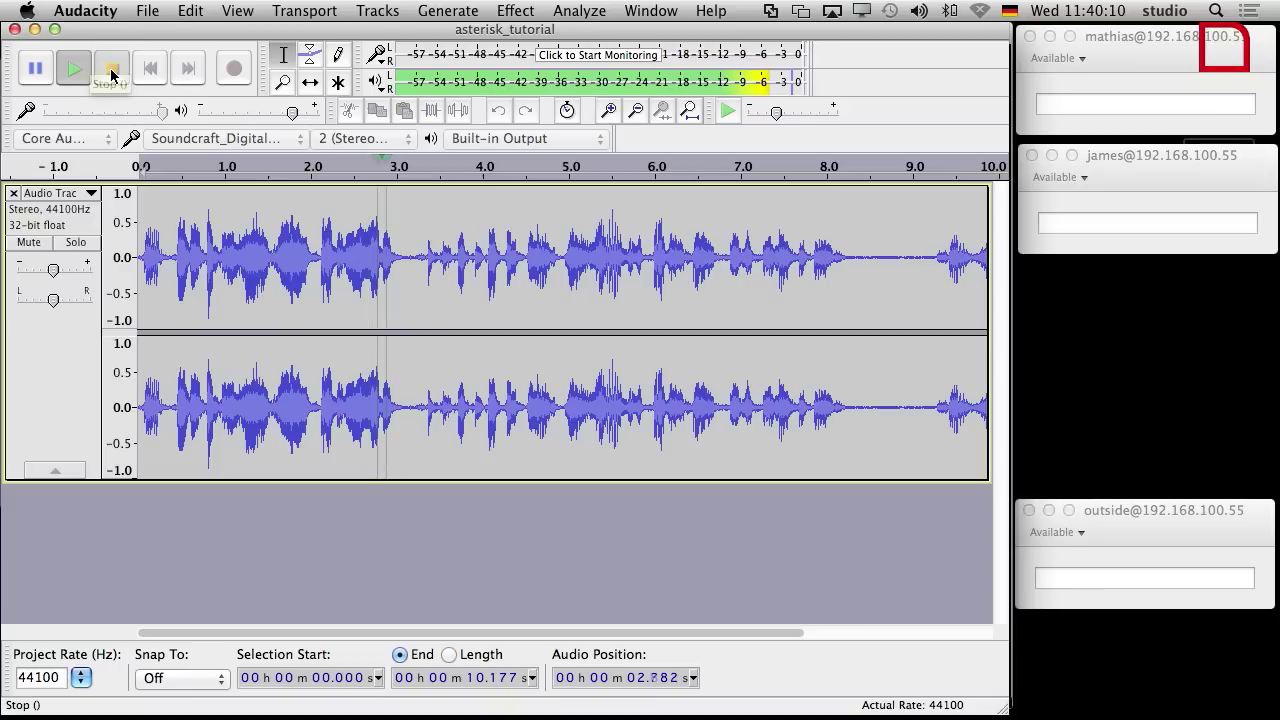
pyautogui.click(112, 70)
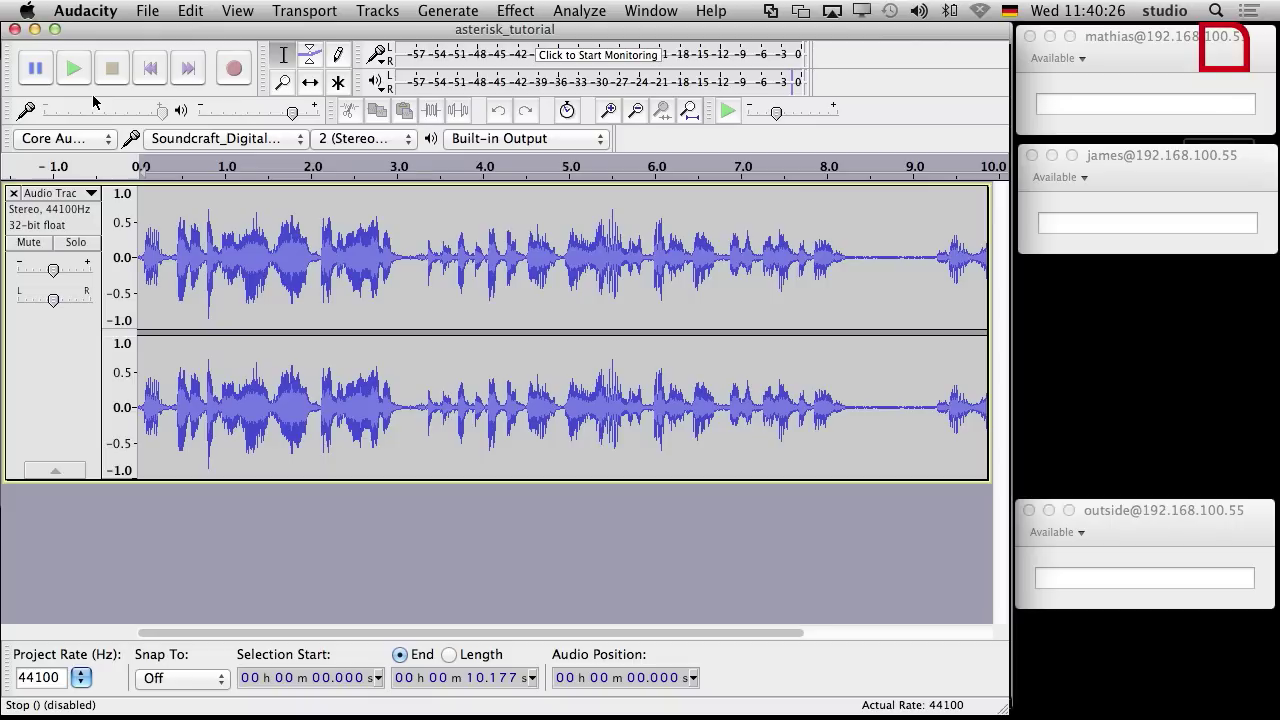
# - Split the stereo track into left and right channels, then rejoin them as stereo
pyautogui.click(90, 195)
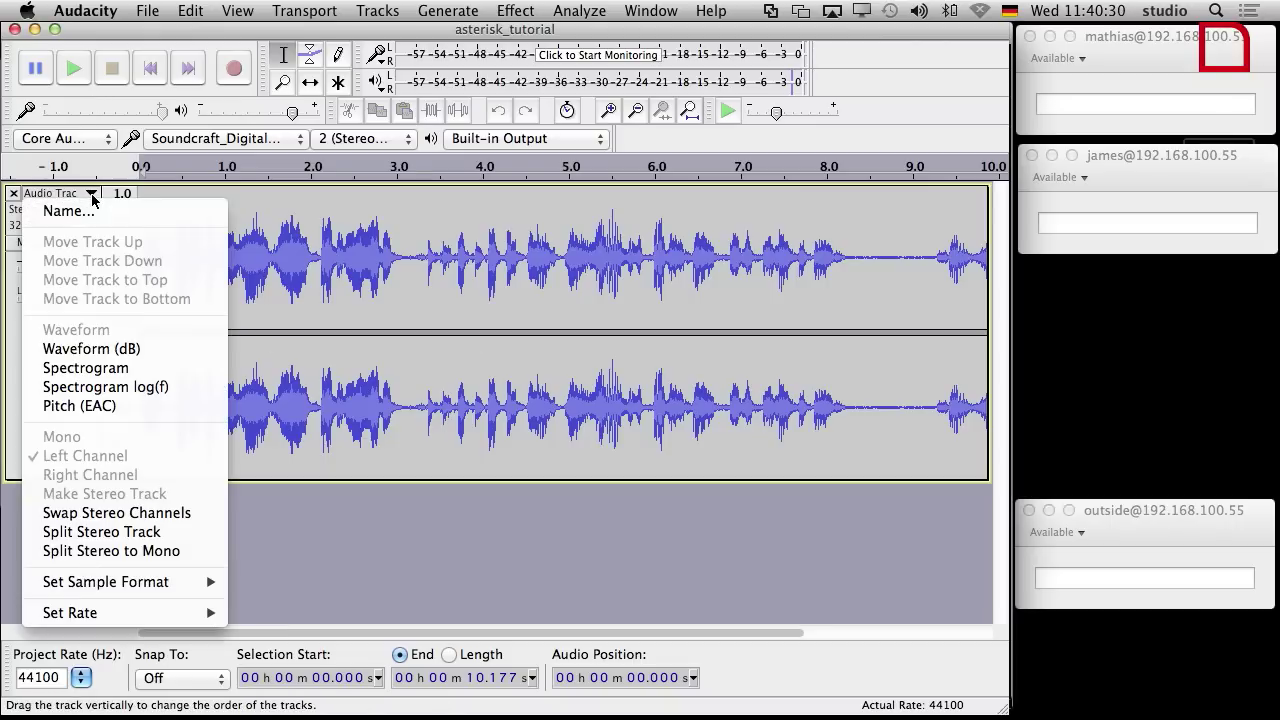
pyautogui.click(152, 532)
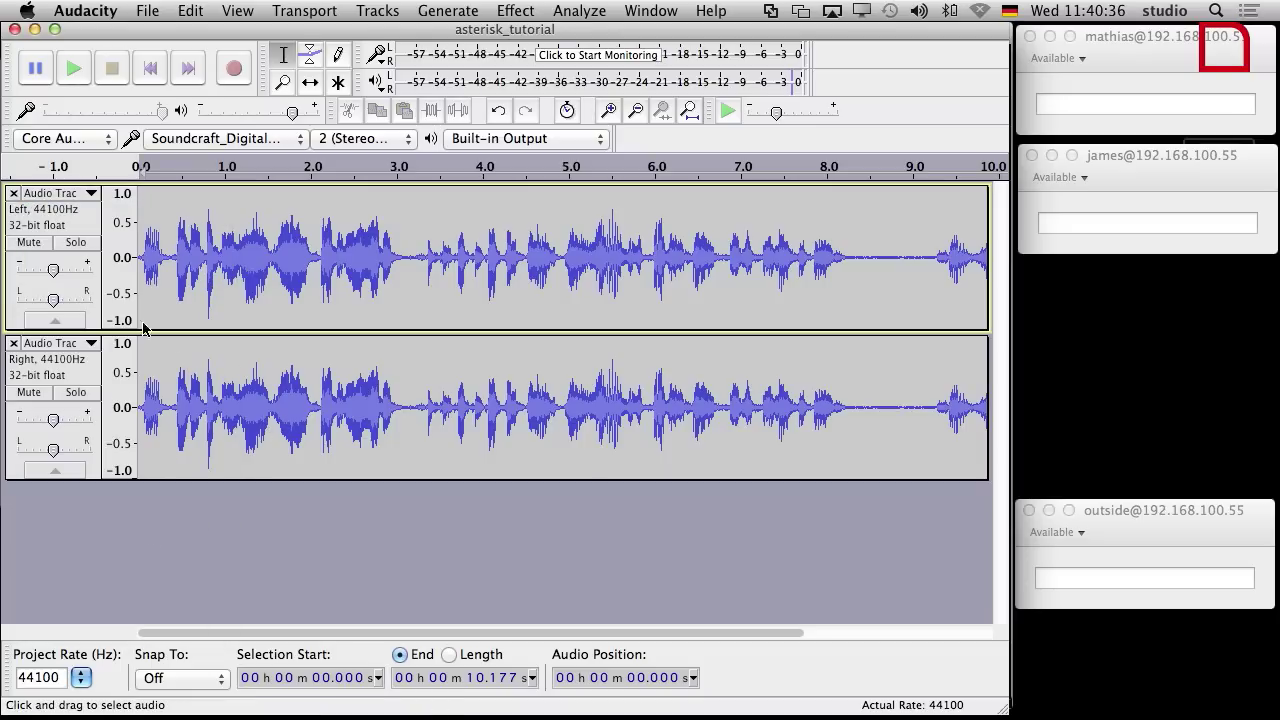
pyautogui.click(223, 289)
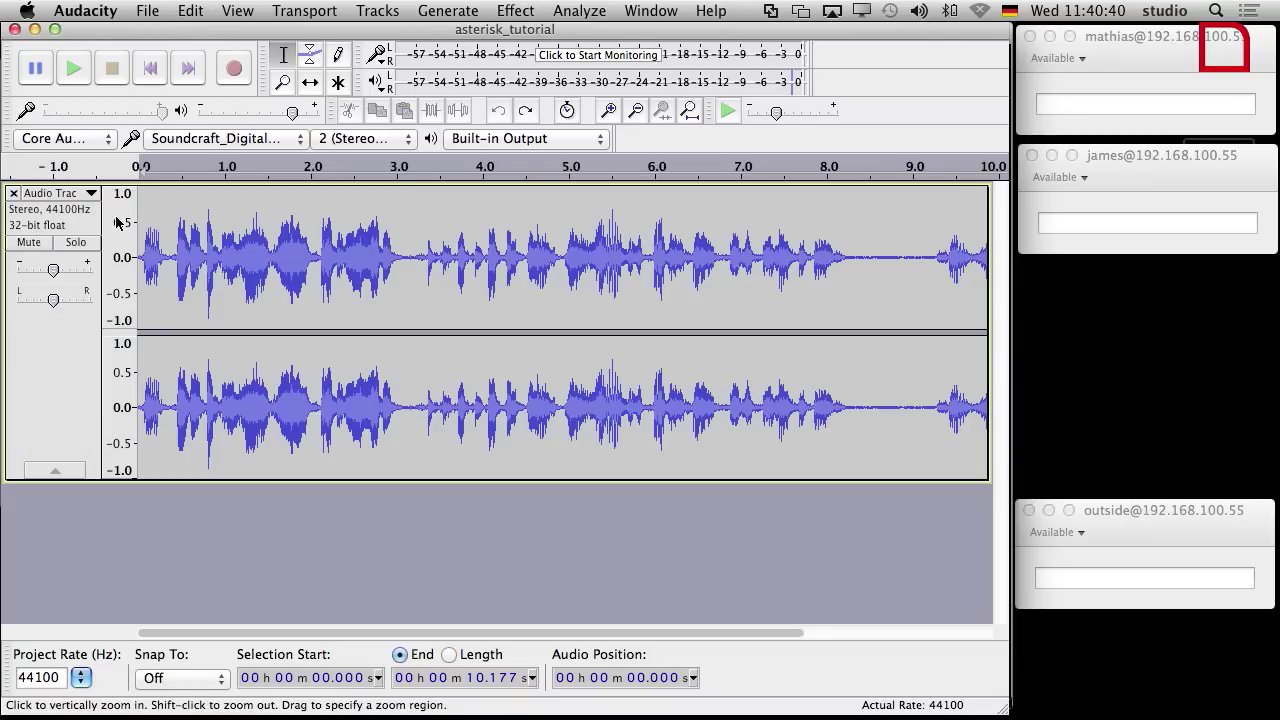
# - Split the stereo track into two mono tracks and delete the second one
pyautogui.click(92, 194)
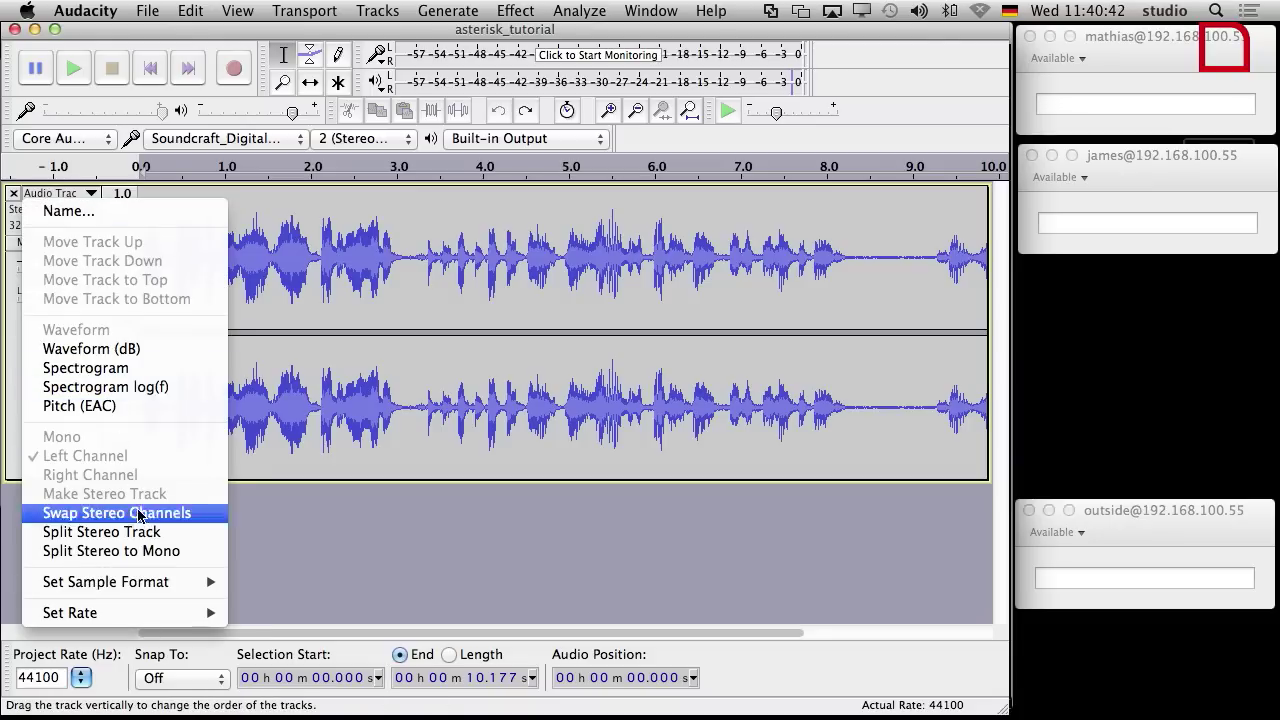
pyautogui.click(160, 558)
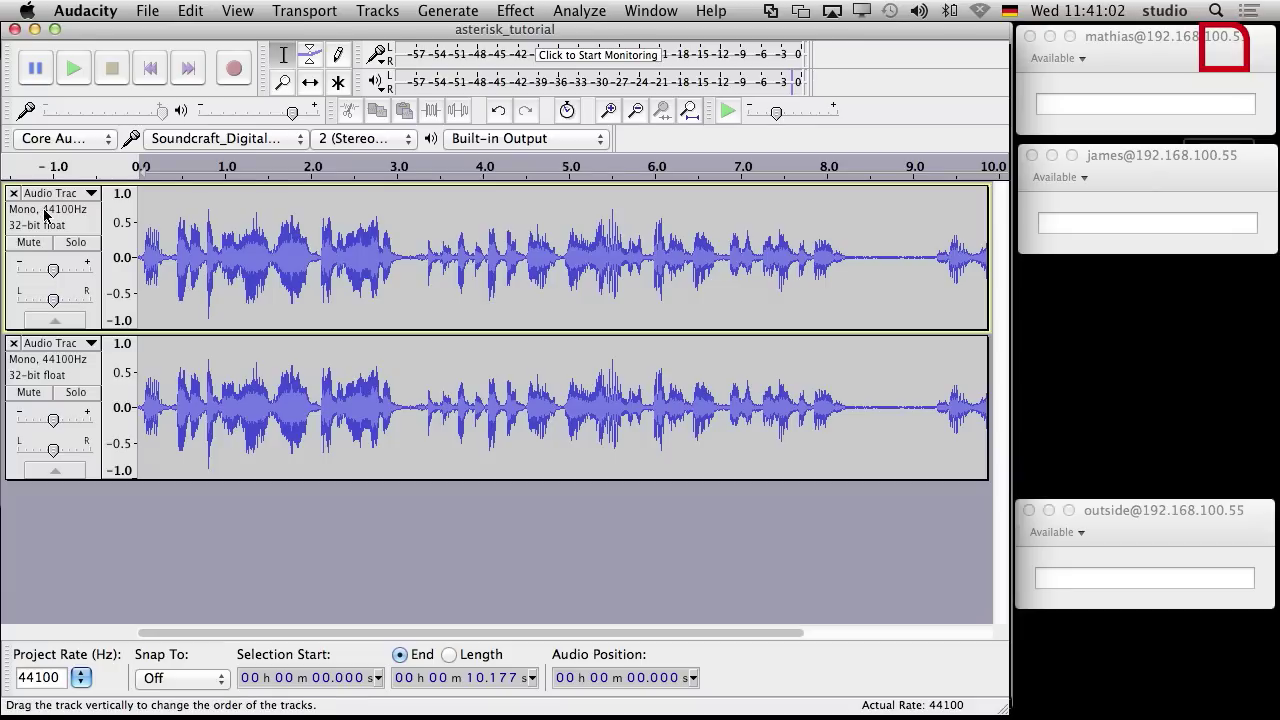
pyautogui.click(14, 345)
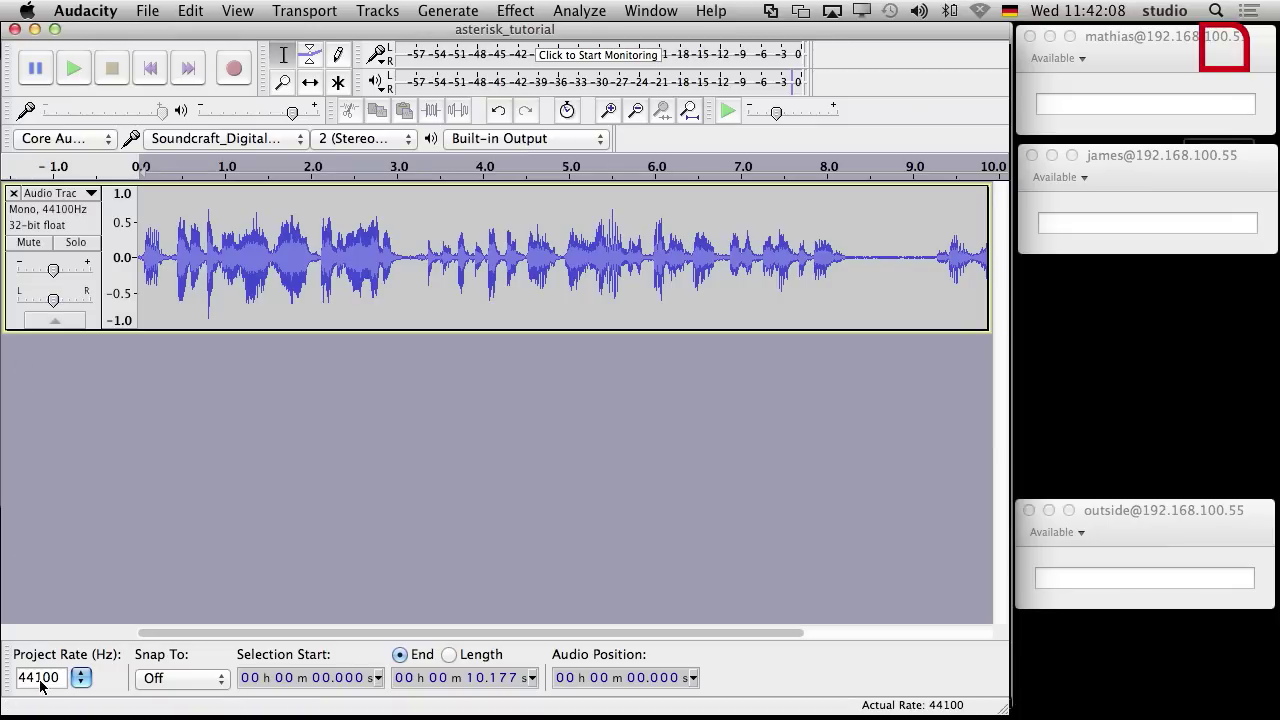
pyautogui.click(67, 75)
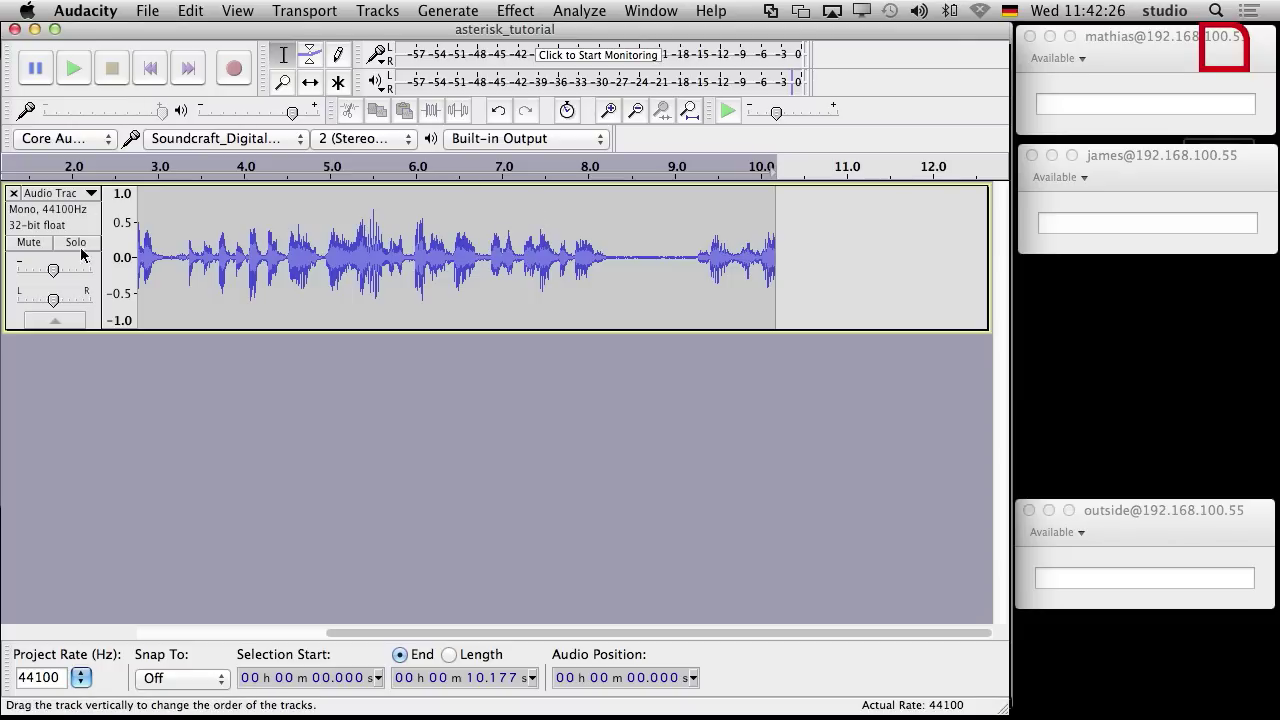
# - Set the project rate to 8000 Hz and play the mono track, then stop
pyautogui.click(81, 678)
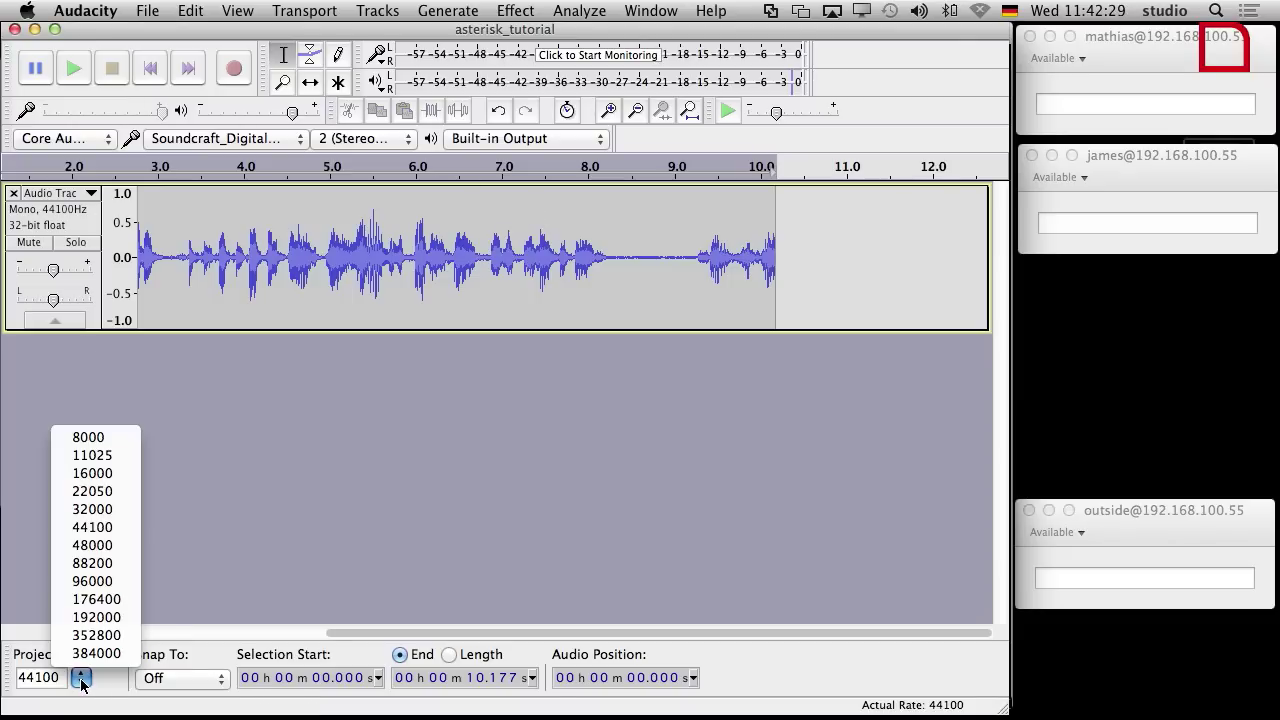
pyautogui.click(113, 440)
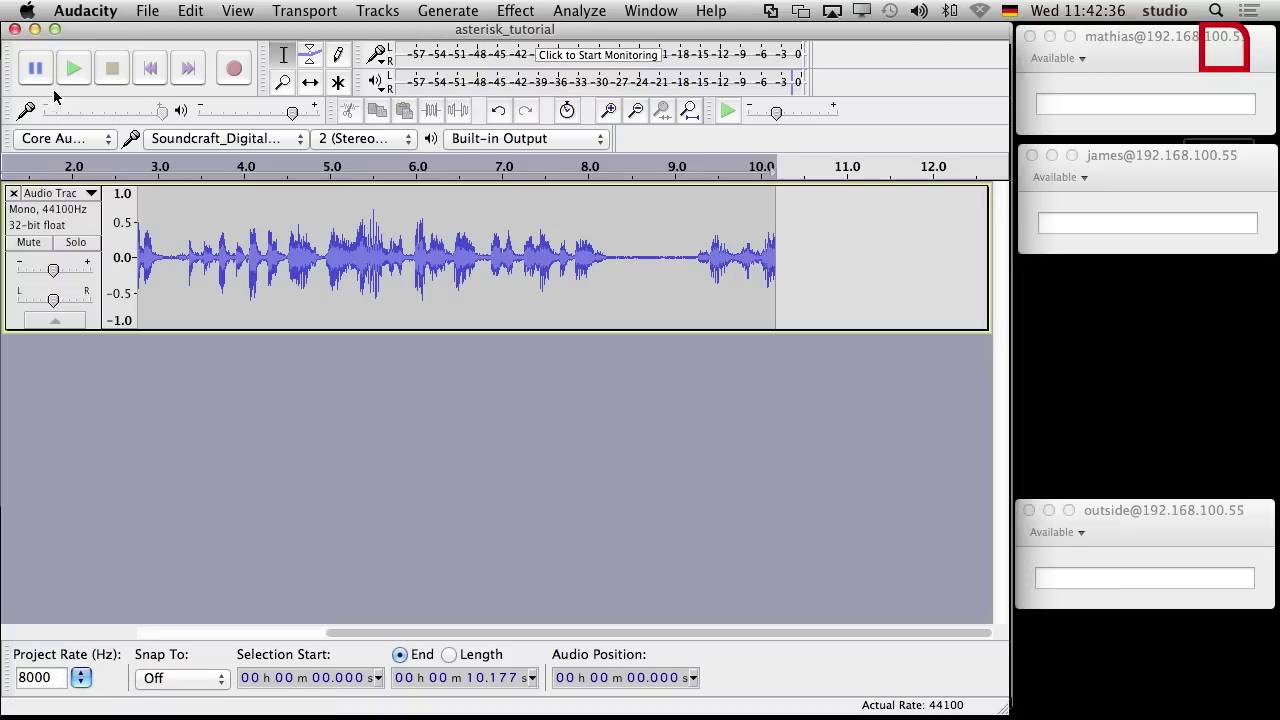
pyautogui.click(73, 66)
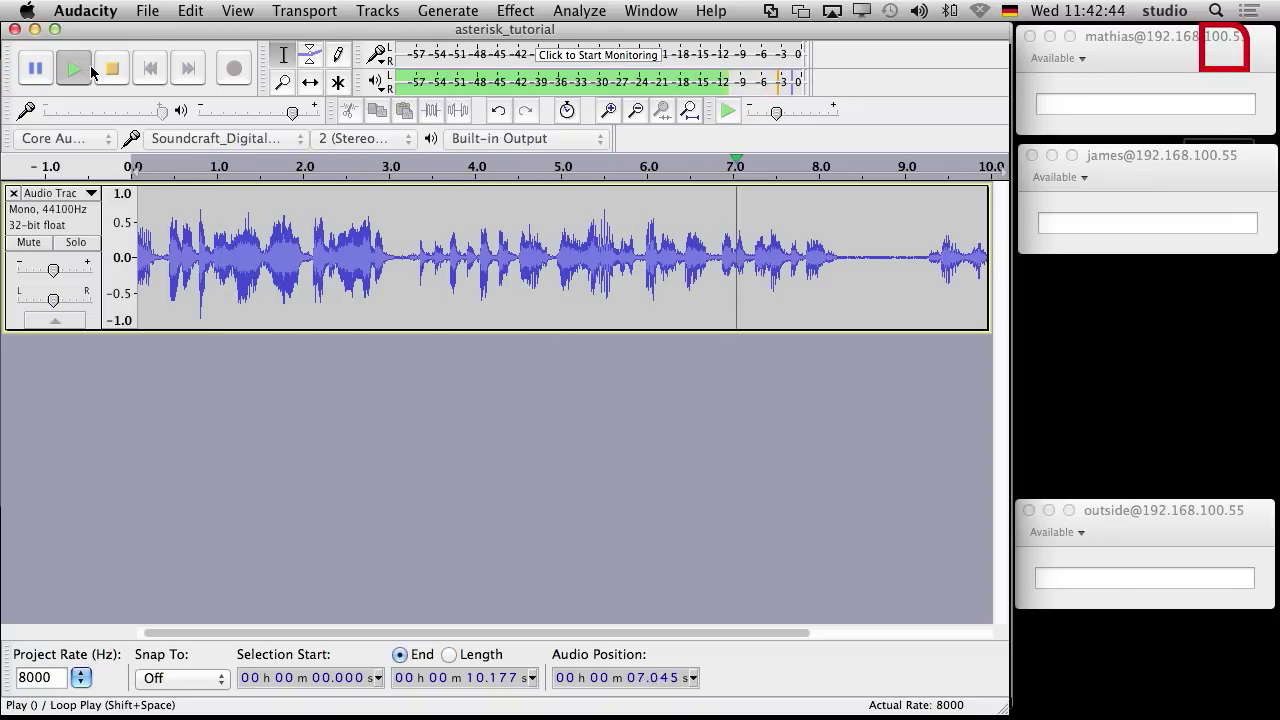
pyautogui.click(100, 70)
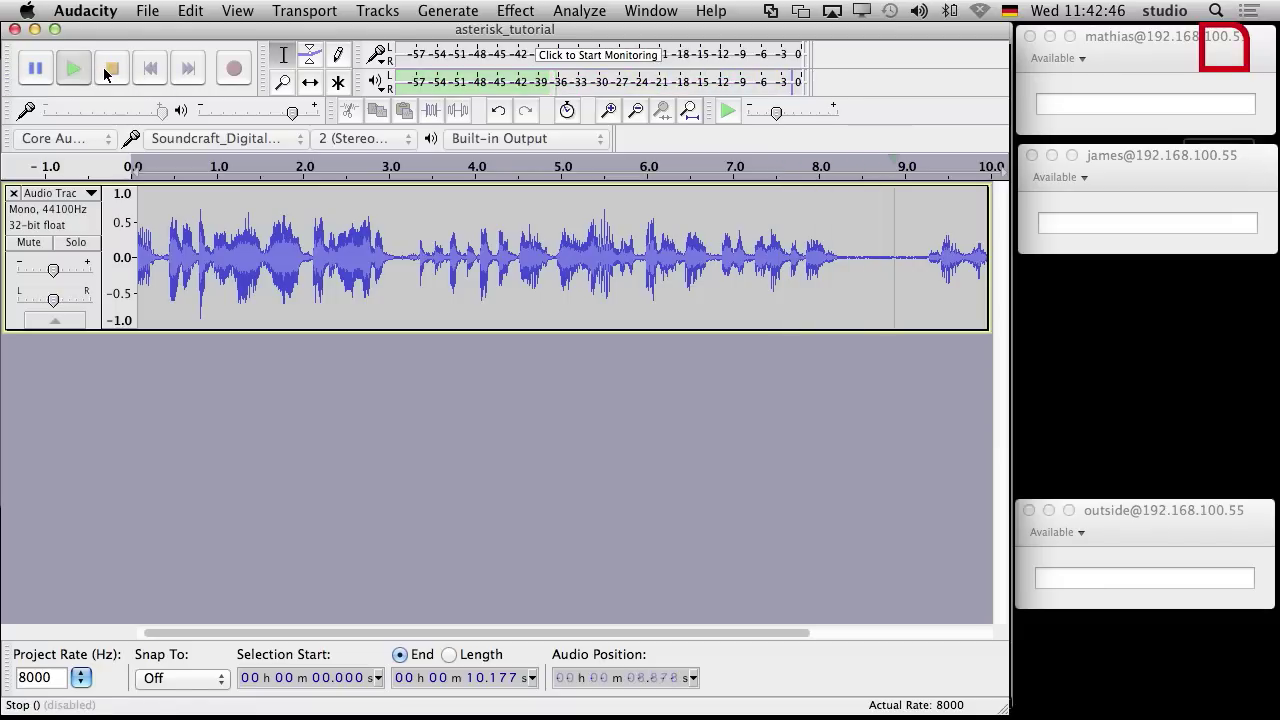
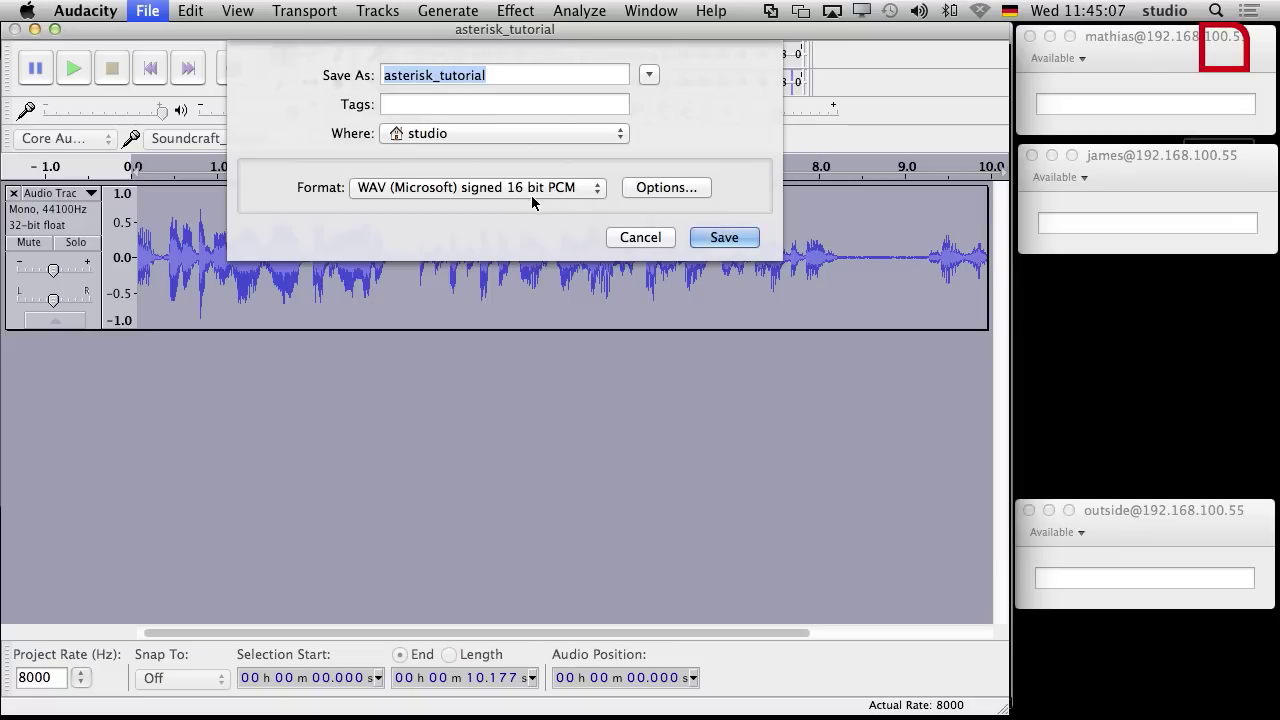
# - Export the WAV with the author's name as Artist Name, then open a new Finder window
pyautogui.click(725, 238)
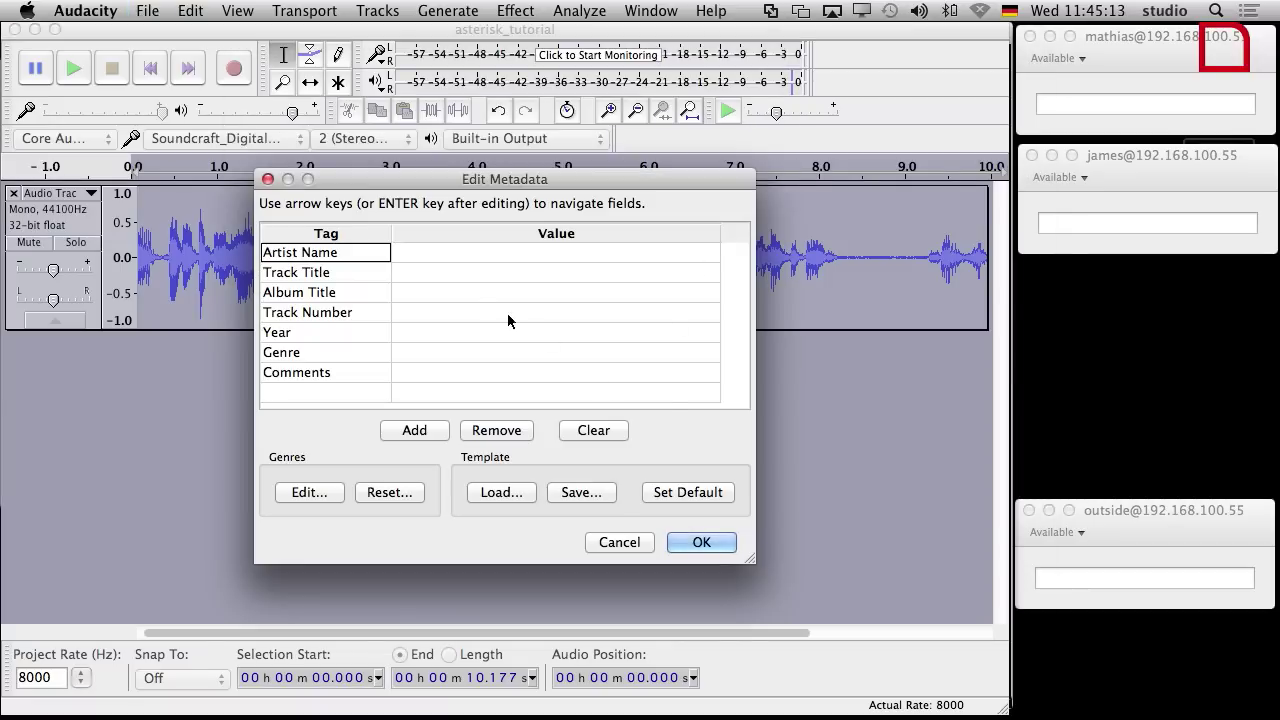
pyautogui.click(419, 255)
pyautogui.write('Ma')
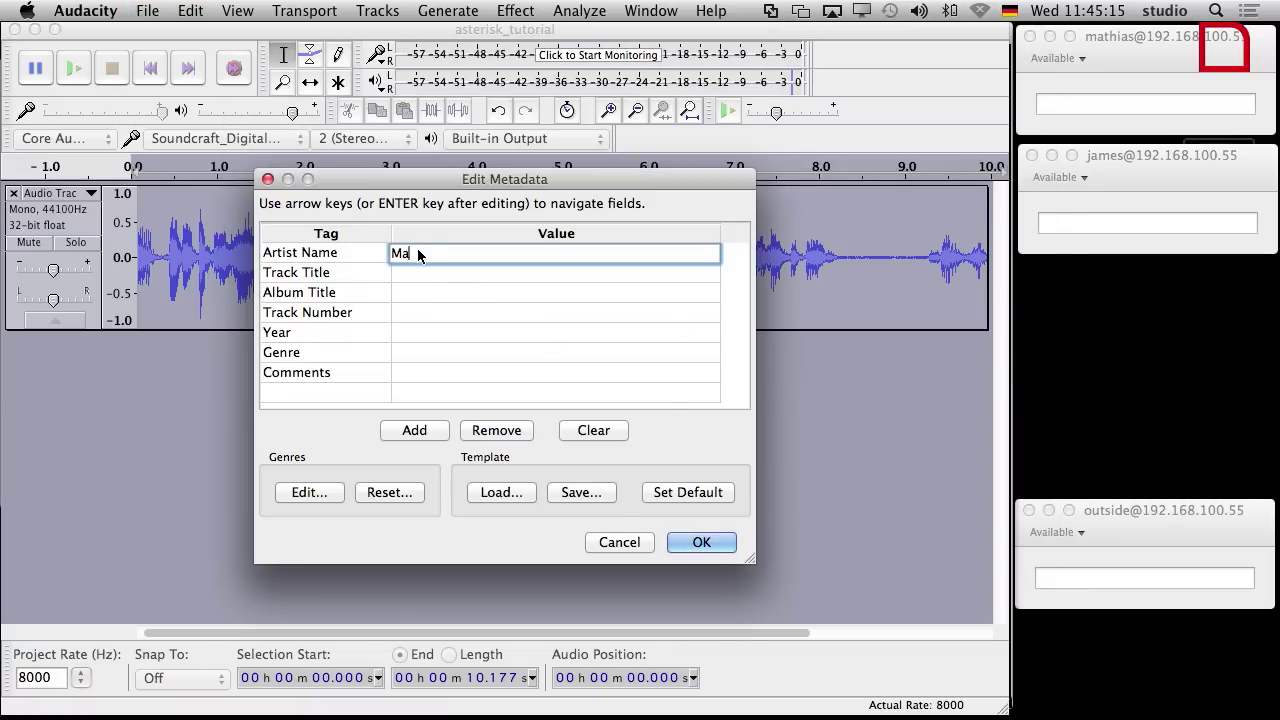
pyautogui.write('thias')
pyautogui.press('Return')
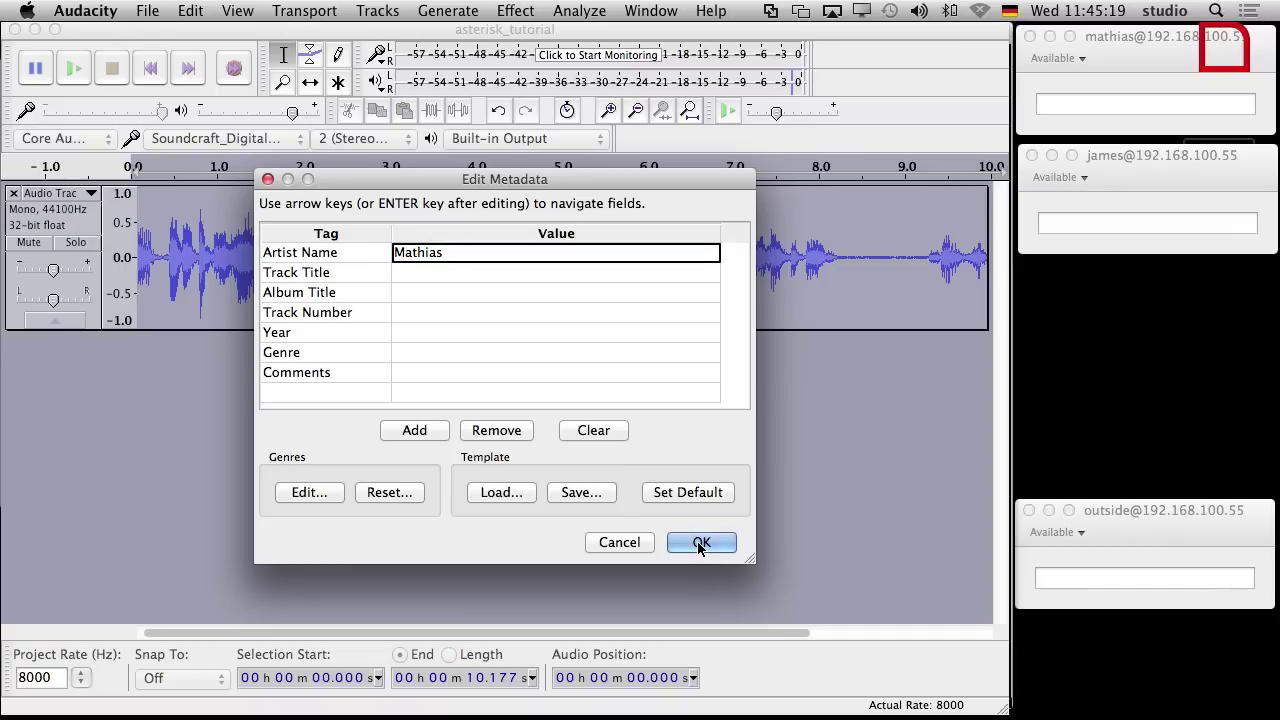
pyautogui.click(703, 542)
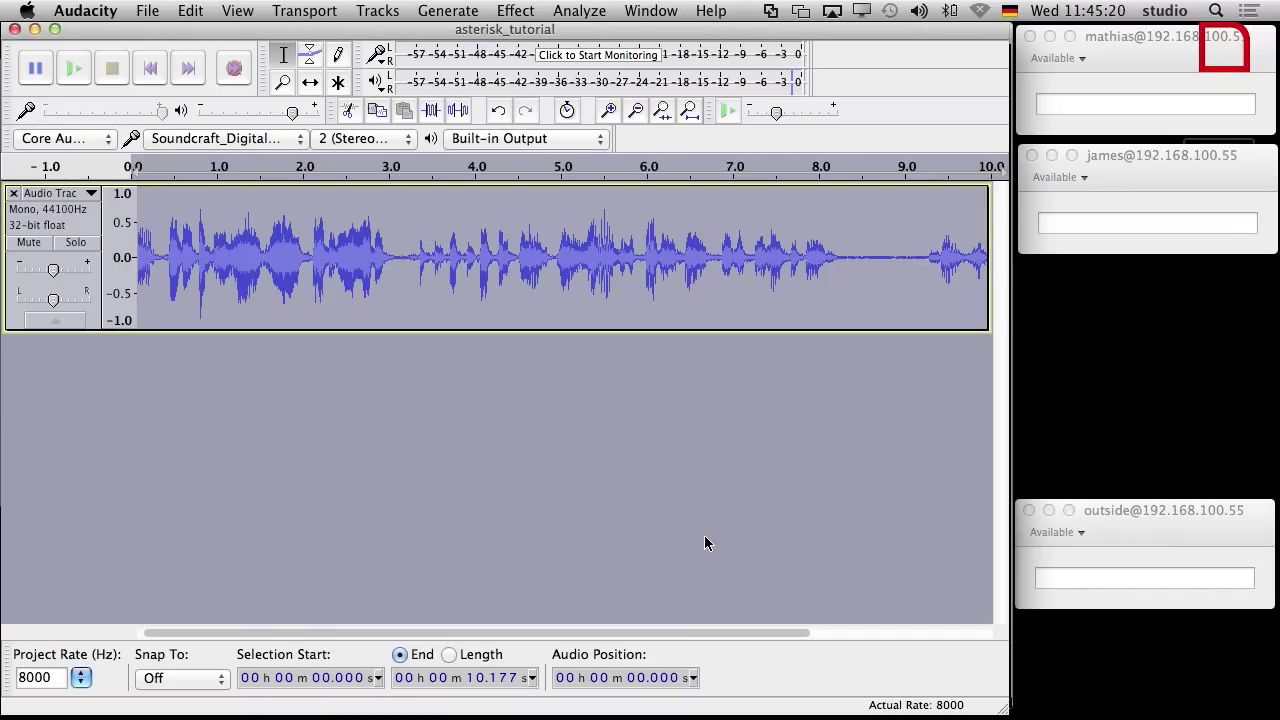
pyautogui.press('super+Tab')
pyautogui.press('super+Tab')
pyautogui.press('super+Tab')
pyautogui.press('super+n')
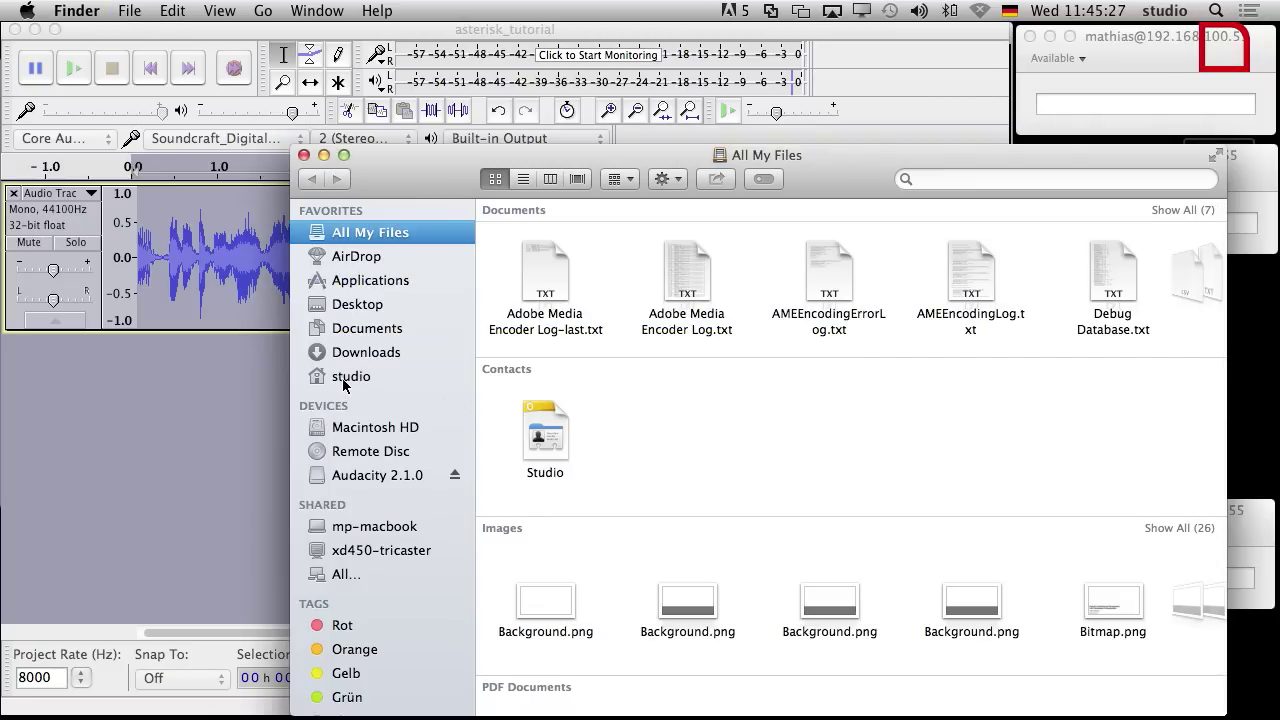
# - Preview asterisk_tutorial.wav in the studio folder and confirm via Get Info it is 8,000 Hz, 16-bit mono
pyautogui.click(348, 378)
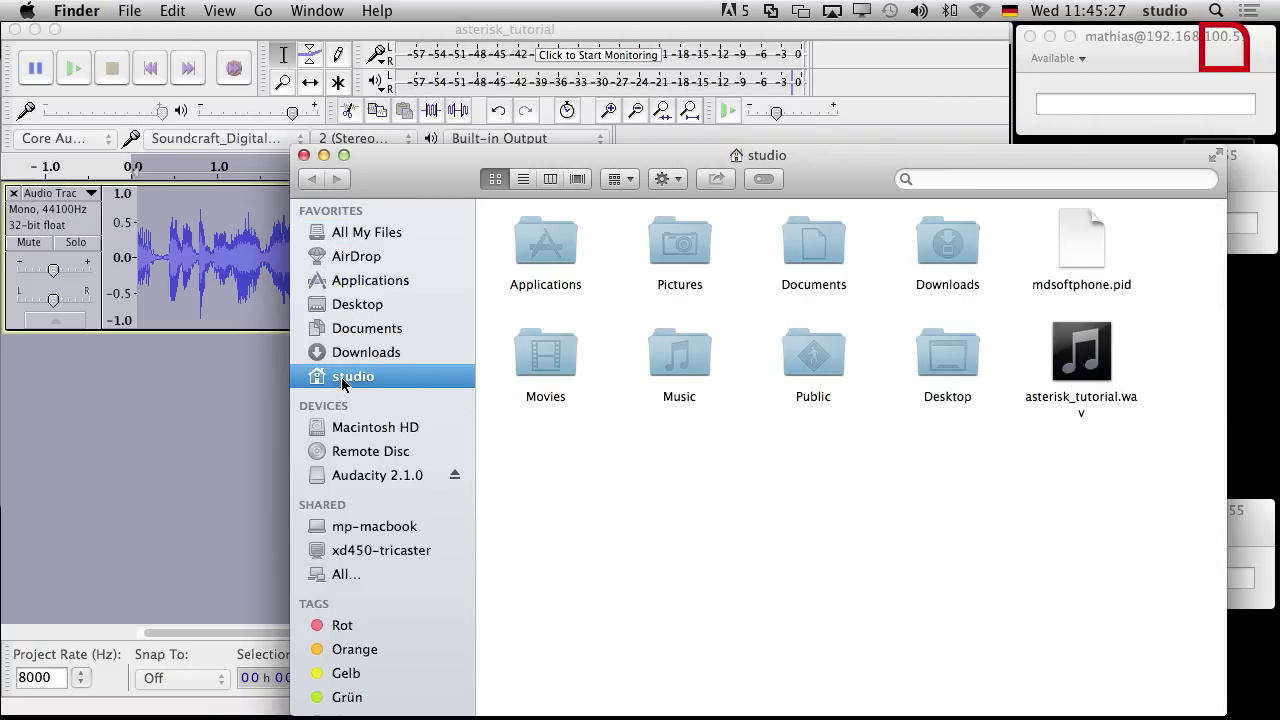
pyautogui.click(1082, 350)
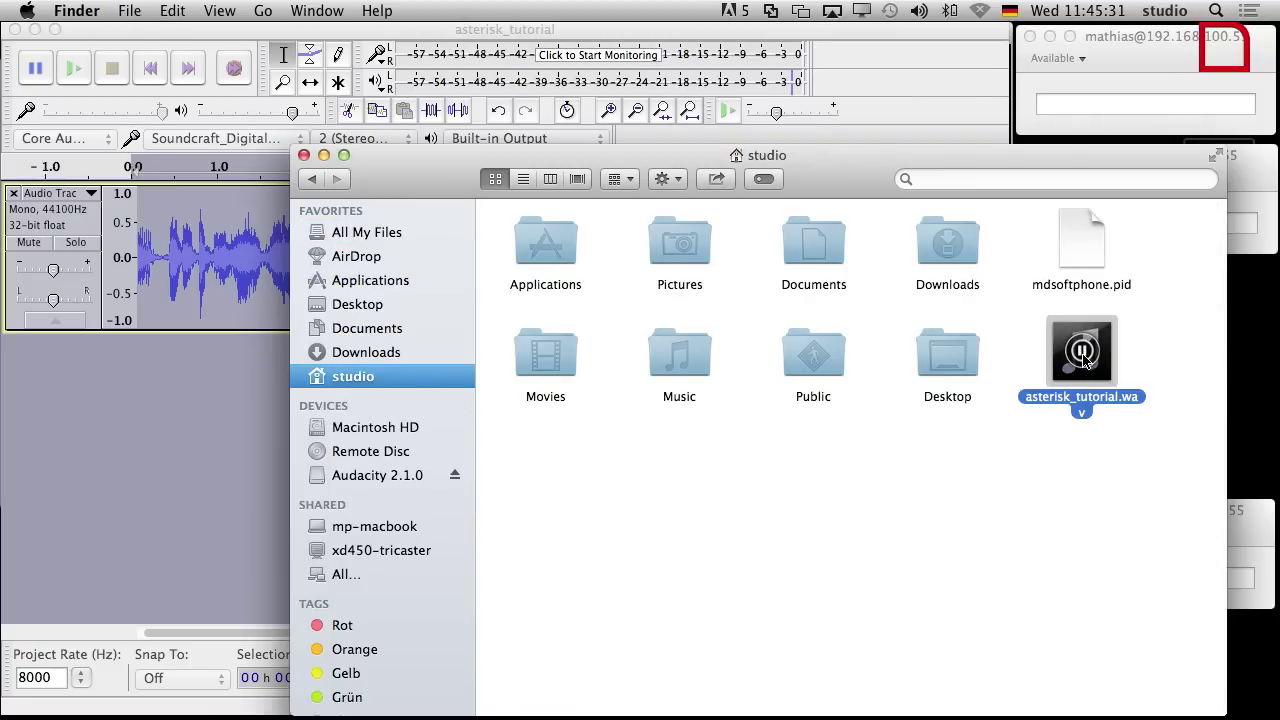
pyautogui.rightClick(1085, 358)
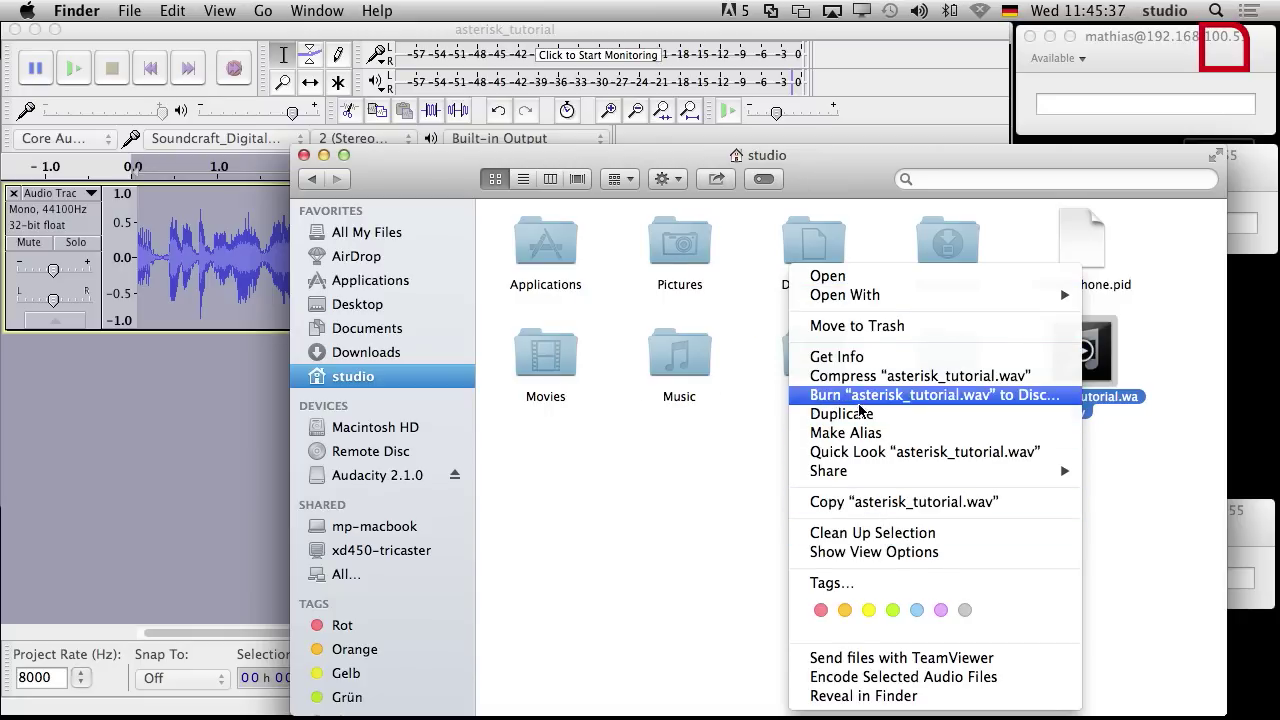
pyautogui.click(848, 362)
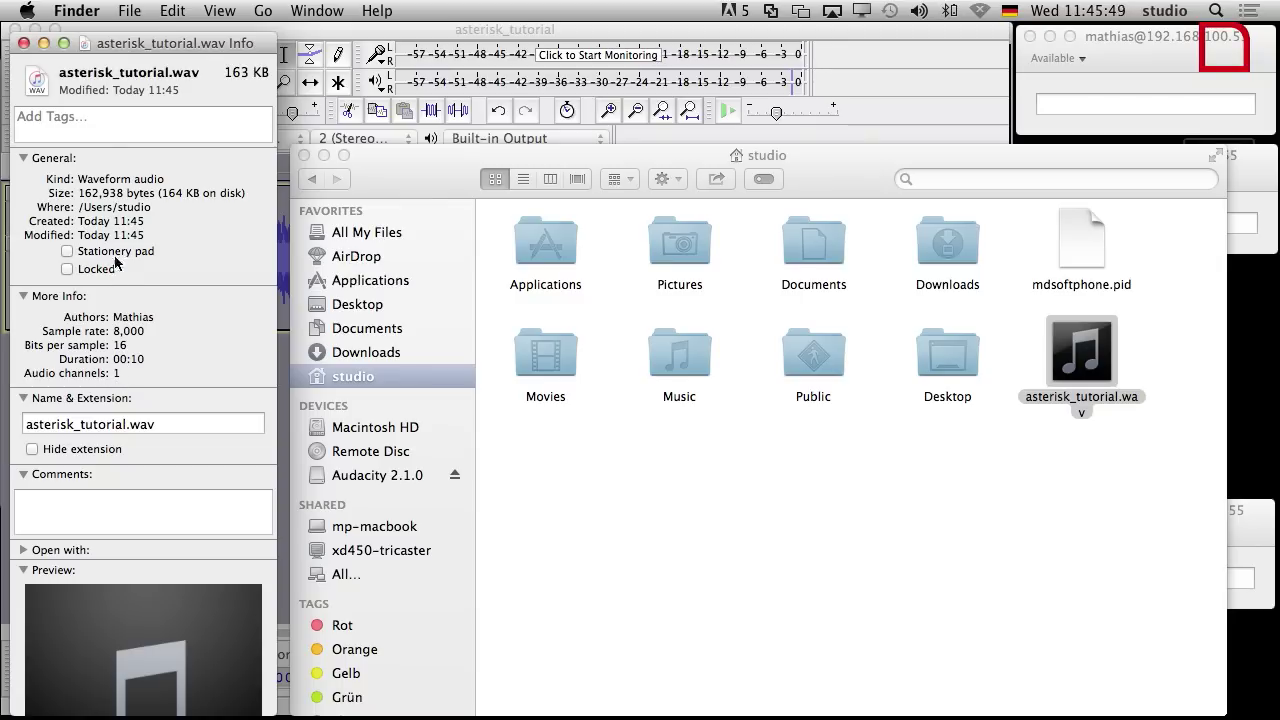
pyautogui.doubleClick(170, 194)
pyautogui.click(24, 44)
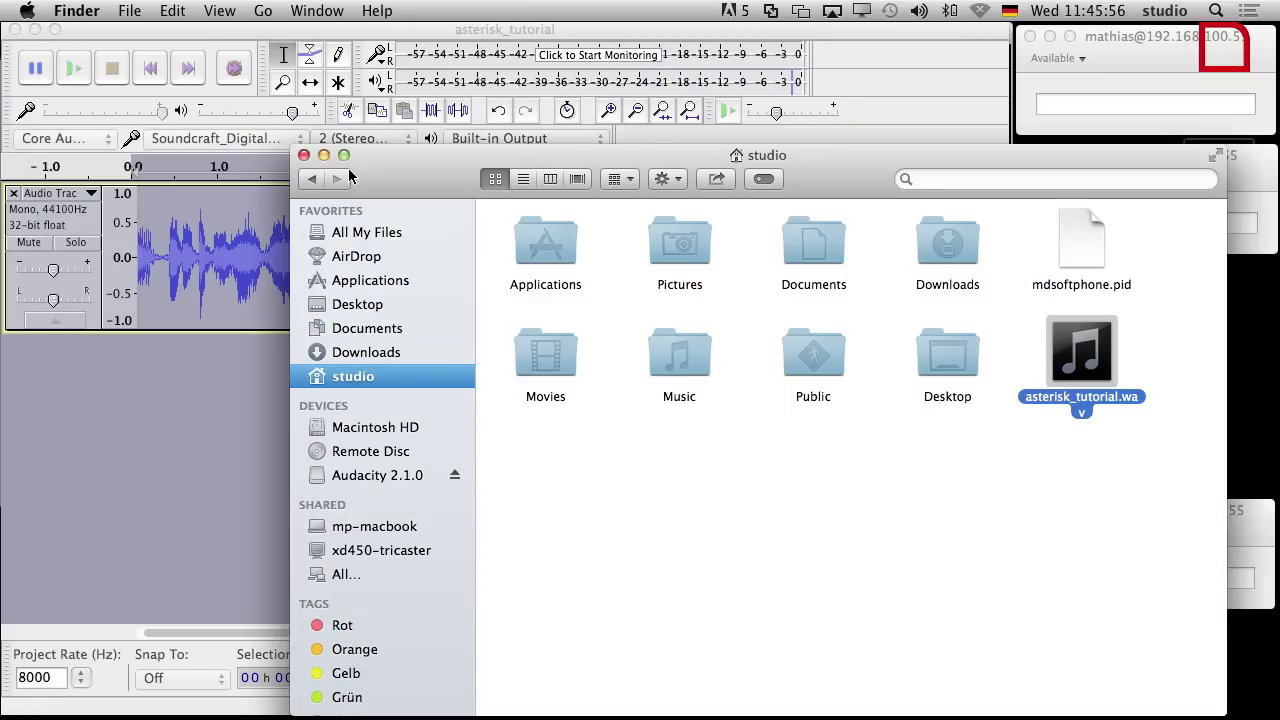
pyautogui.press('super+Tab')
pyautogui.press('super+Tab')
pyautogui.press('super+Tab')
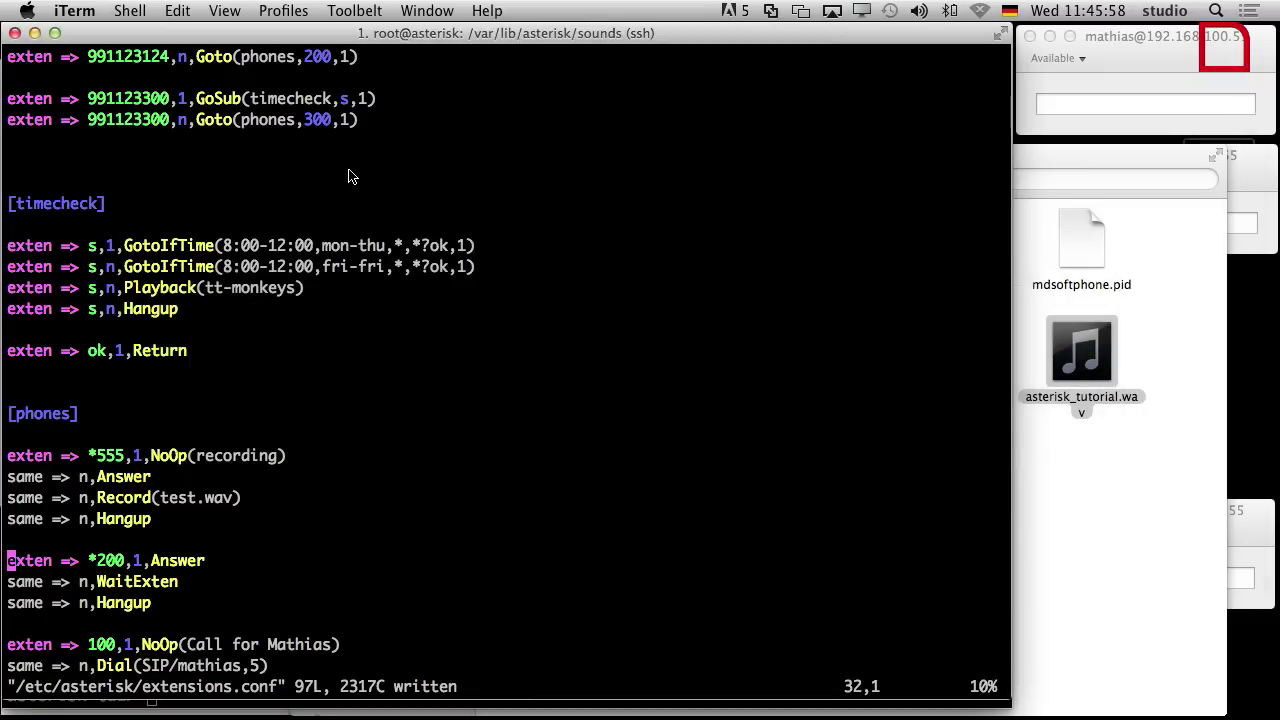
# - Copy asterisk_tutorial.wav with scp to the home directory on 192.168.100.55, entering the server password
pyautogui.press('super+grave')
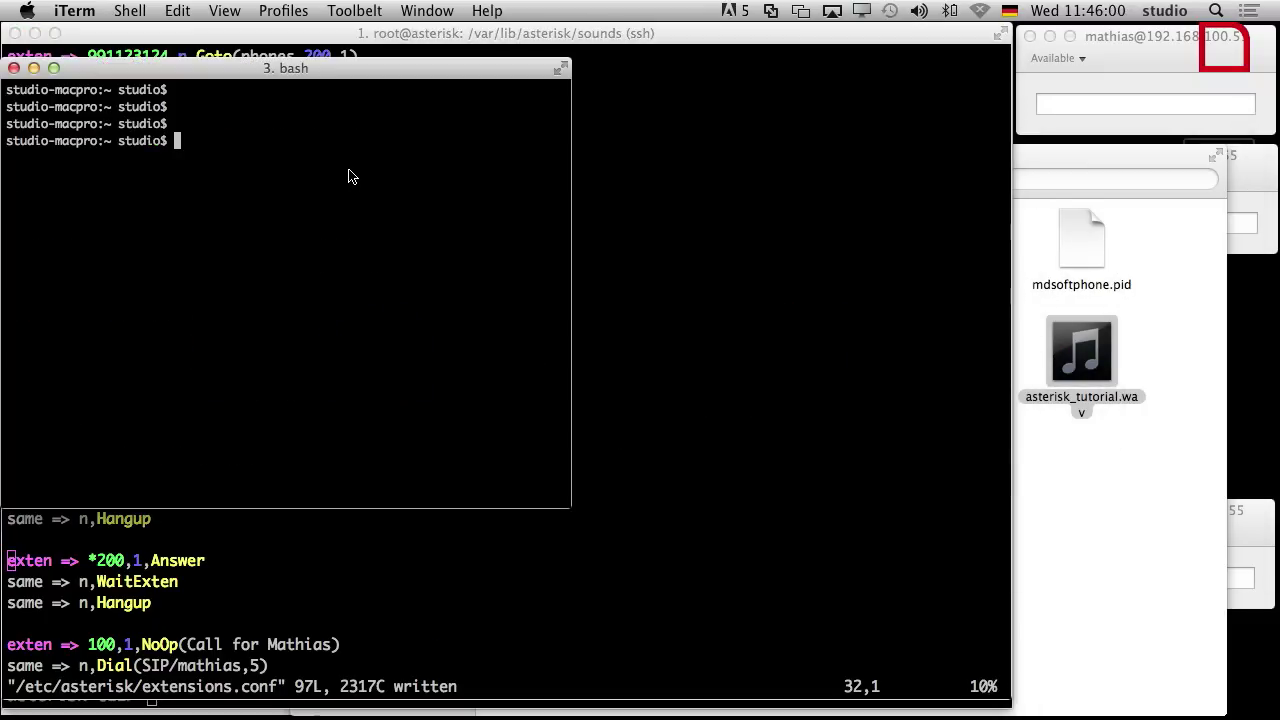
pyautogui.write('scp asterisk_tutorial.wav pcadmin@192.168.100.55:')
pyautogui.press('Left')
pyautogui.press('Left')
pyautogui.press('Left')
pyautogui.press('Left')
pyautogui.press('Left')
pyautogui.press('Left')
pyautogui.press('Left')
pyautogui.press('Left')
pyautogui.press('Left')
pyautogui.press('Left')
pyautogui.press('Left')
pyautogui.press('Left')
pyautogui.press('Left')
pyautogui.press('Left')
pyautogui.press('Left')
pyautogui.press('Left')
pyautogui.press('Left')
pyautogui.press('Left')
pyautogui.press('Left')
pyautogui.press('Left')
pyautogui.press('Left')
pyautogui.press('Left')
pyautogui.press('Left')
pyautogui.press('Left')
pyautogui.press('Right')
pyautogui.press('Right')
pyautogui.press('Right')
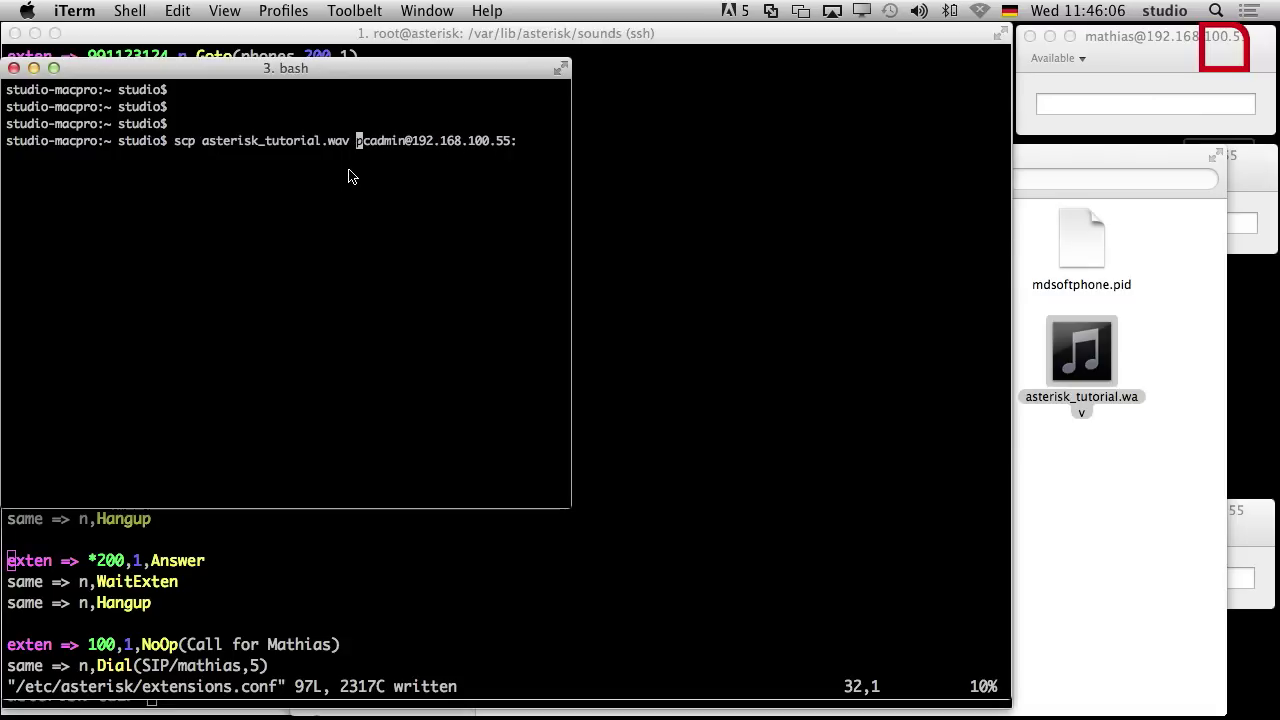
pyautogui.press('Return')
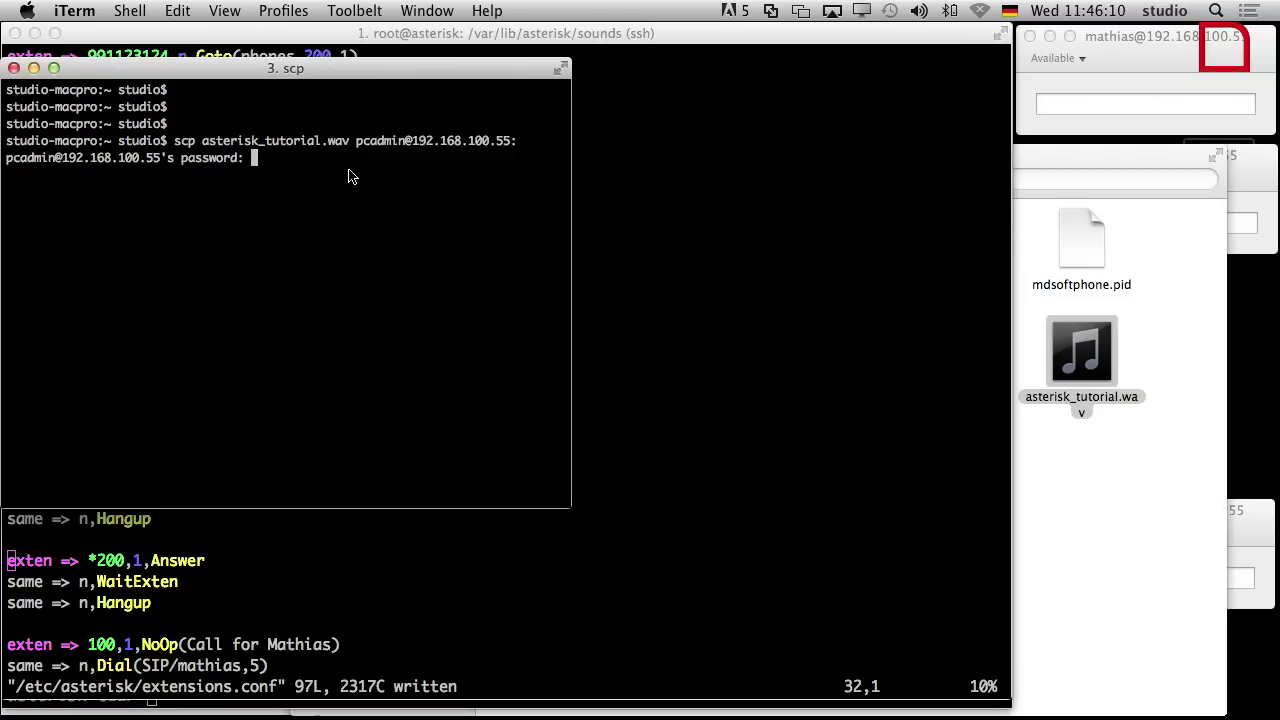
pyautogui.press('Return')
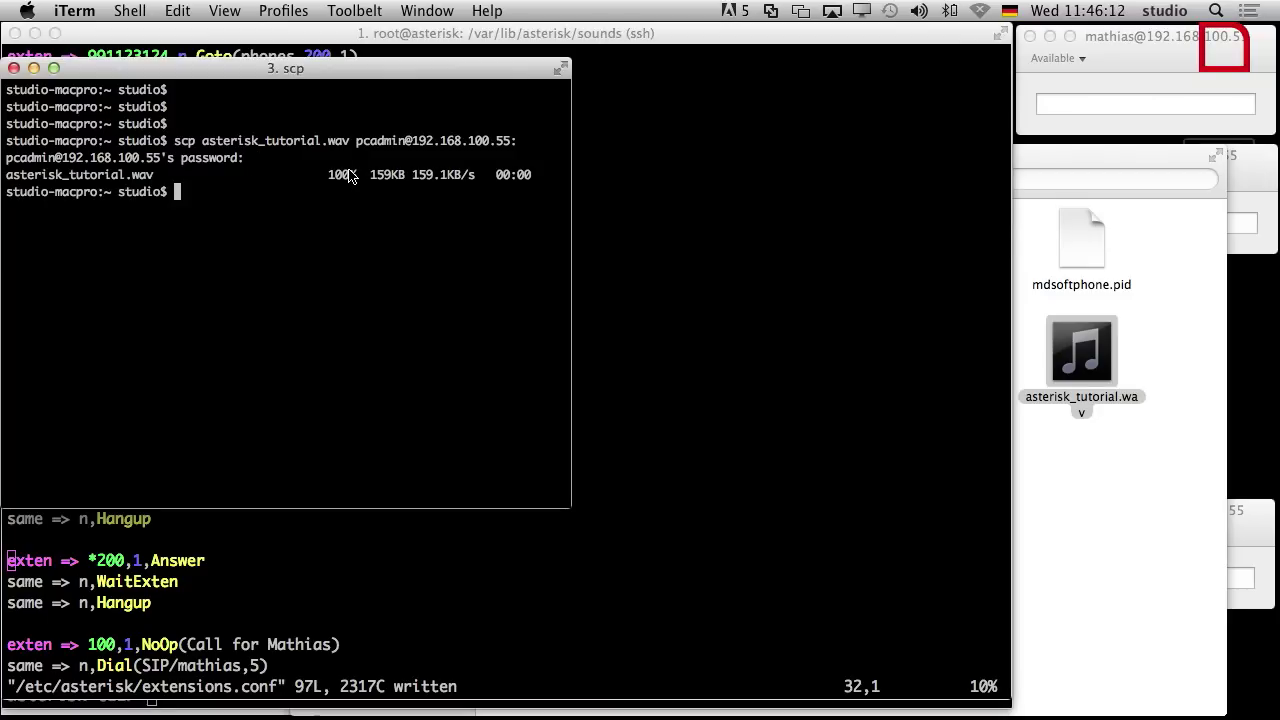
pyautogui.press('alt+super+2')
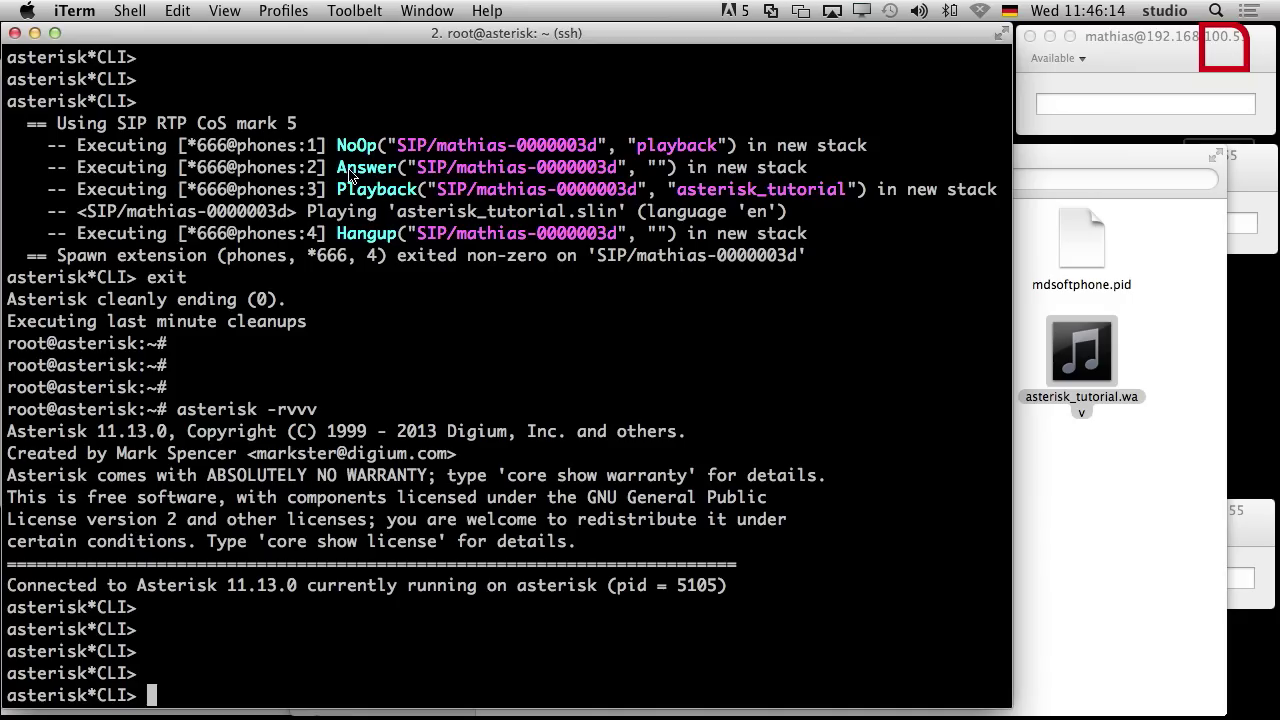
# - Quit vi without saving and list the sounds folder with ls -la
pyautogui.press('alt+super+1')
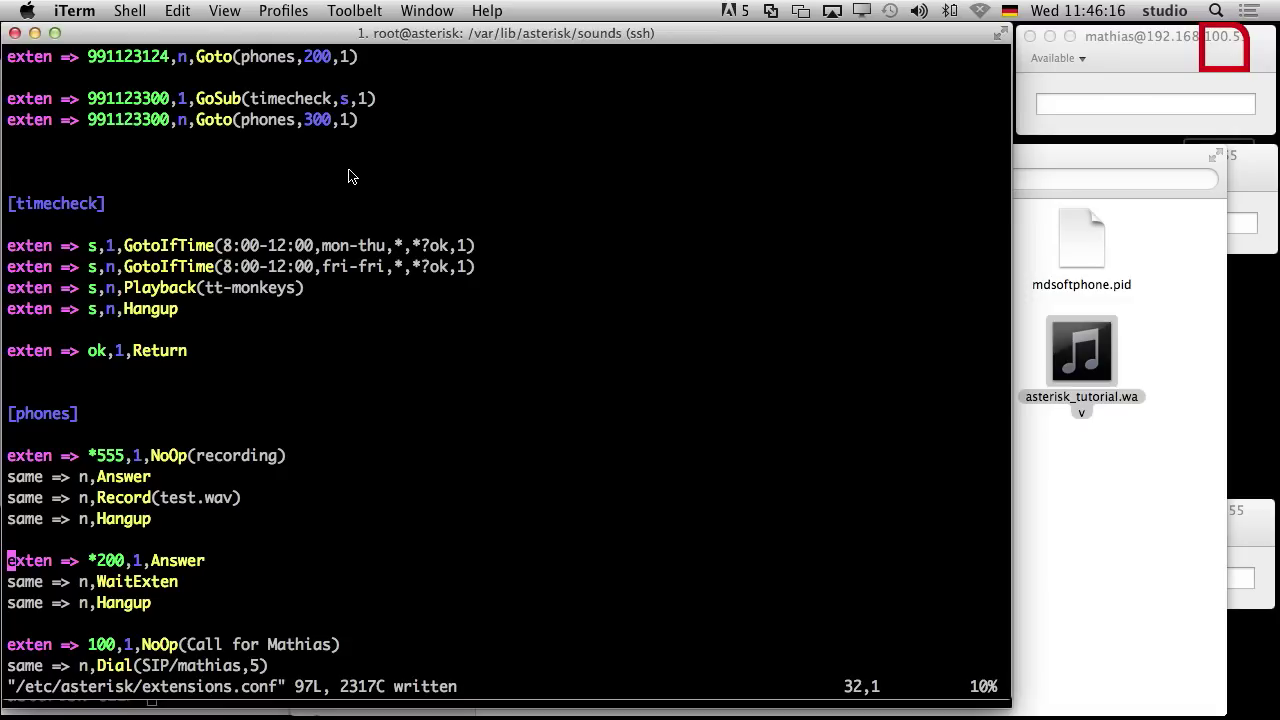
pyautogui.write(':q!')
pyautogui.press('Return')
pyautogui.press('Return')
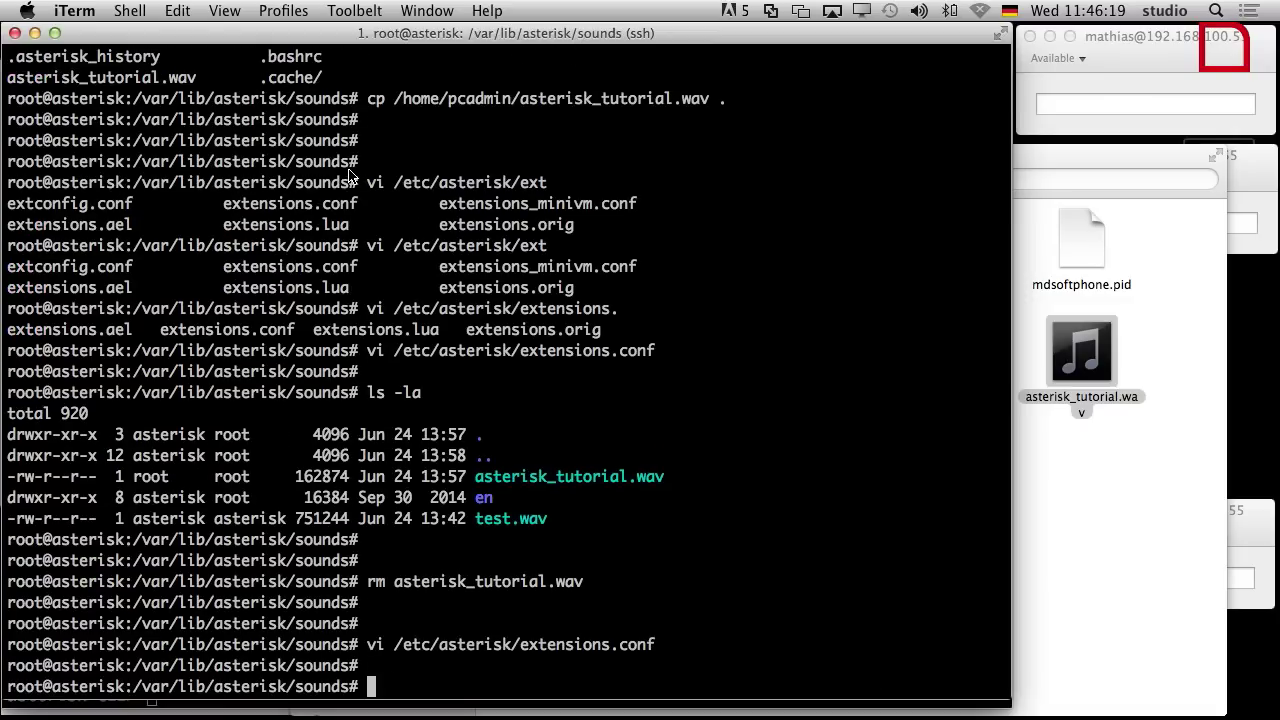
pyautogui.press('Return')
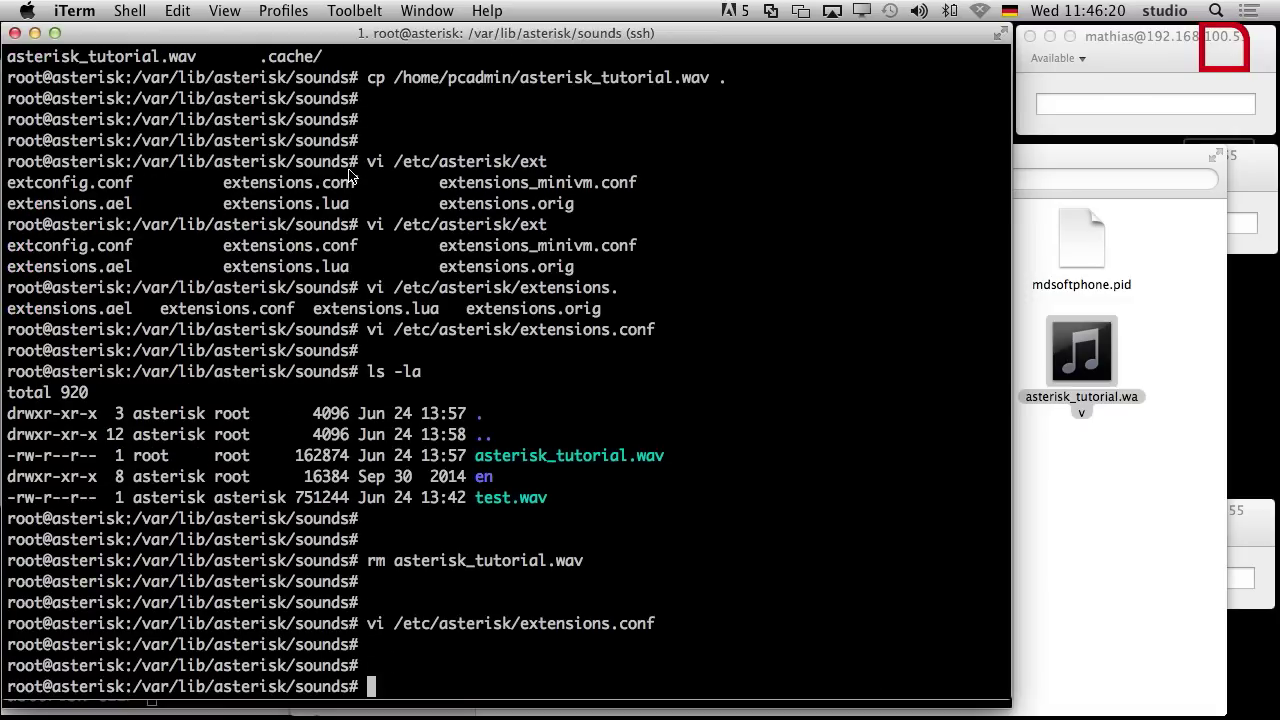
pyautogui.write('ls -la')
pyautogui.press('Return')
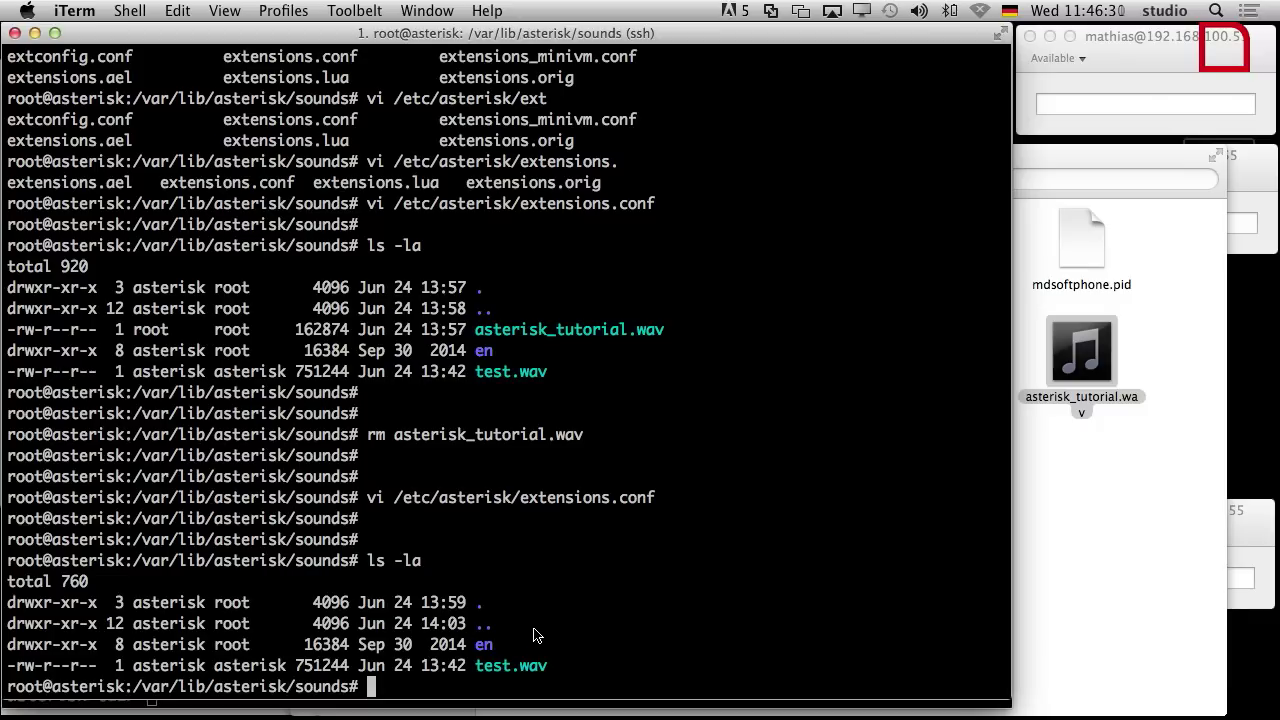
# - Copy asterisk_tutorial.wav from the home folder into the sounds directory and reopen extensions.conf in vi
pyautogui.write('cp /home/')
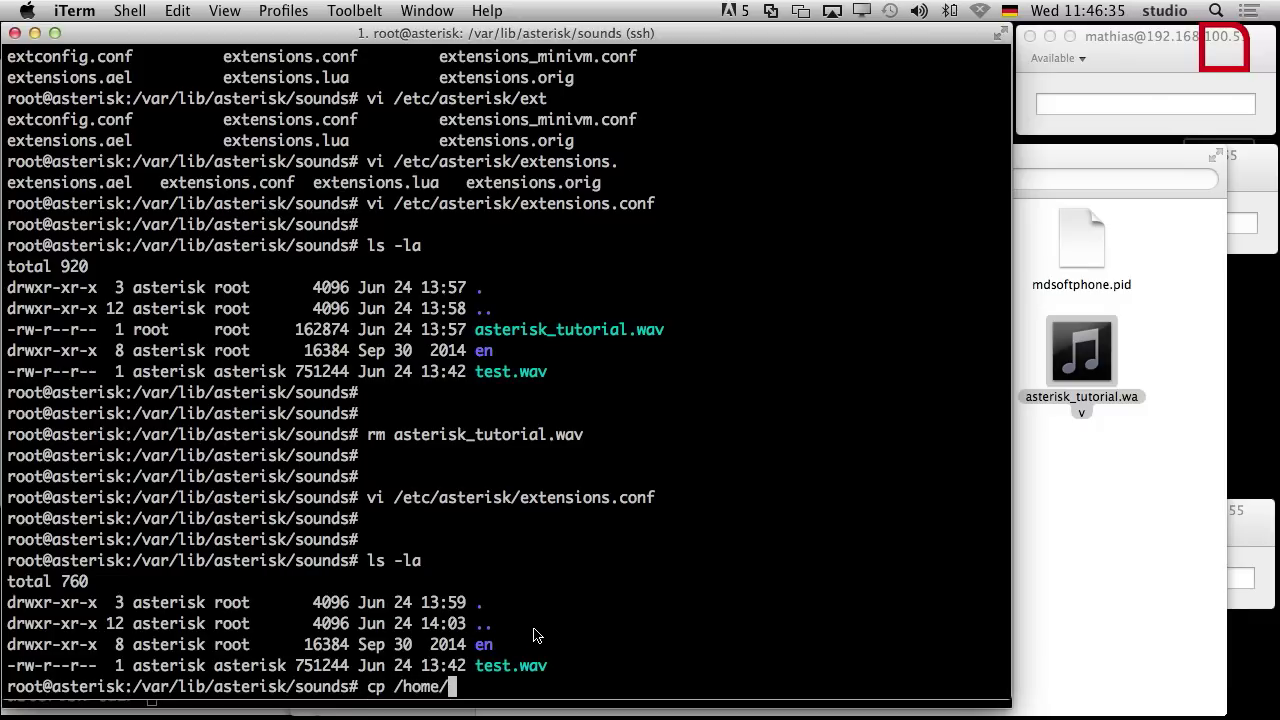
pyautogui.write('pcadmin/asterisk')
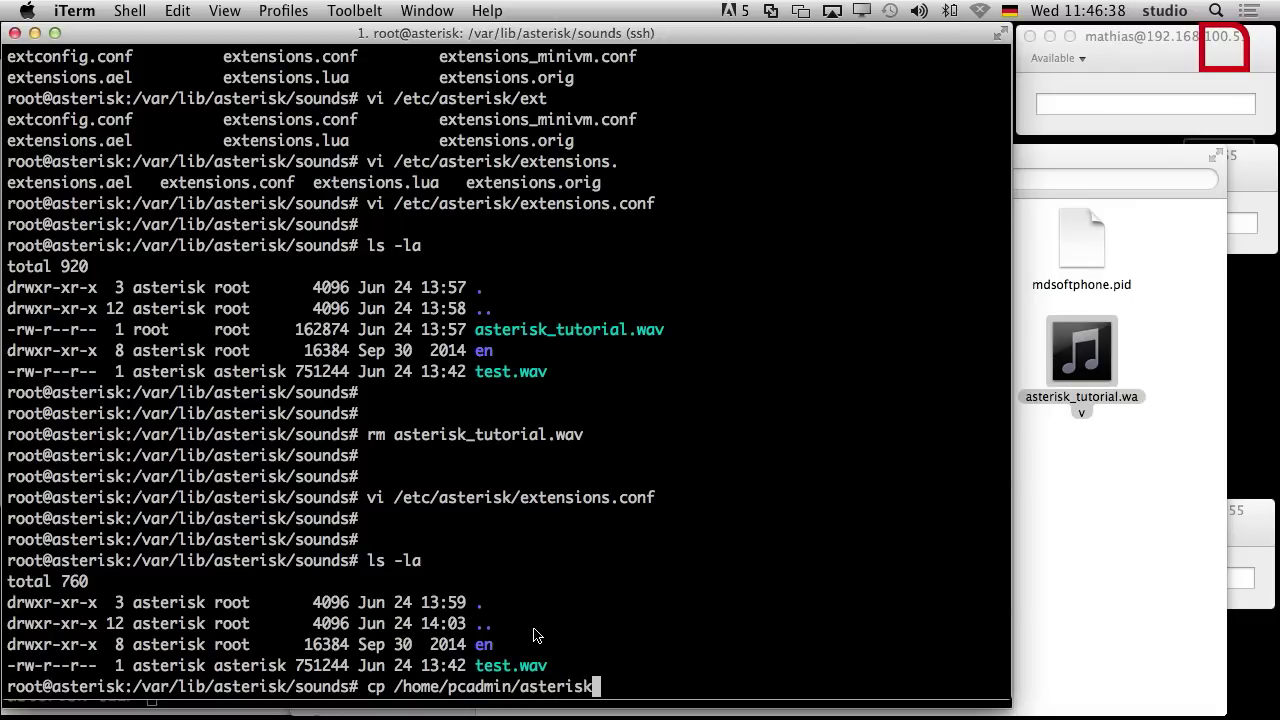
pyautogui.write('_tutorial.wav')
pyautogui.press('Tab')
pyautogui.write('.')
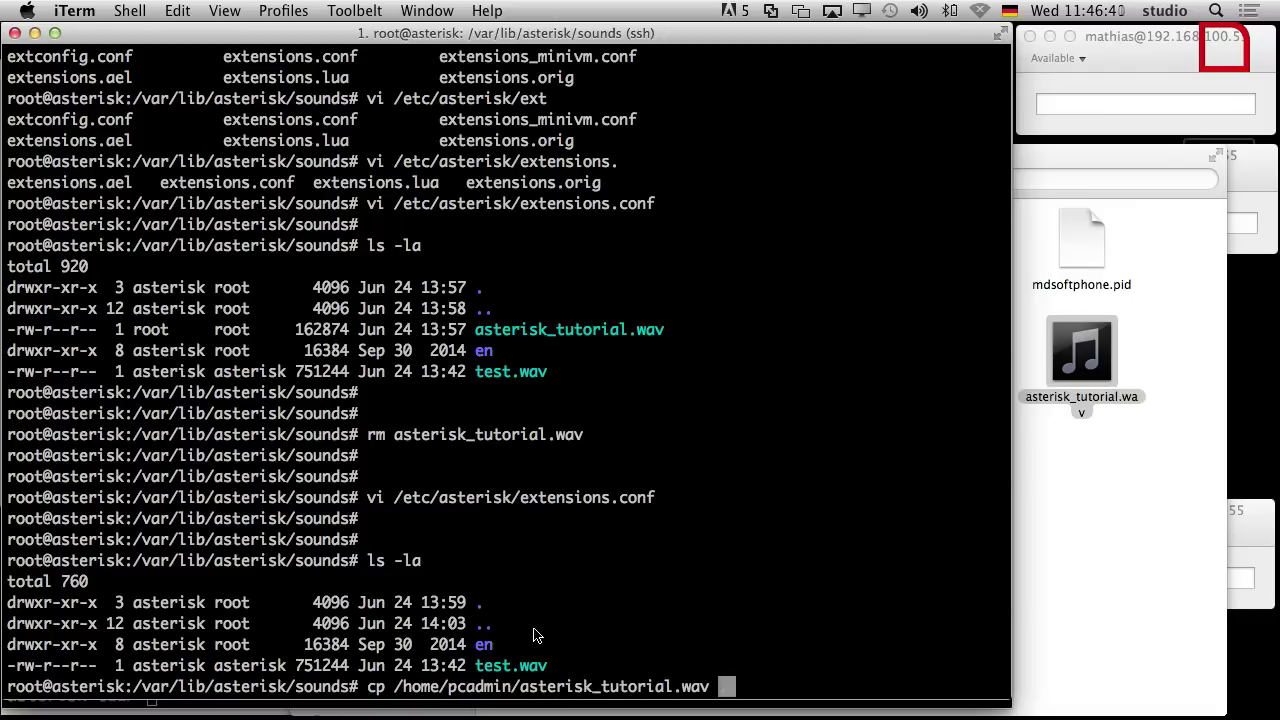
pyautogui.press('Return')
pyautogui.press('Return')
pyautogui.press('Return')
pyautogui.press('Return')
pyautogui.press('Up')
pyautogui.press('Up')
pyautogui.press('Up')
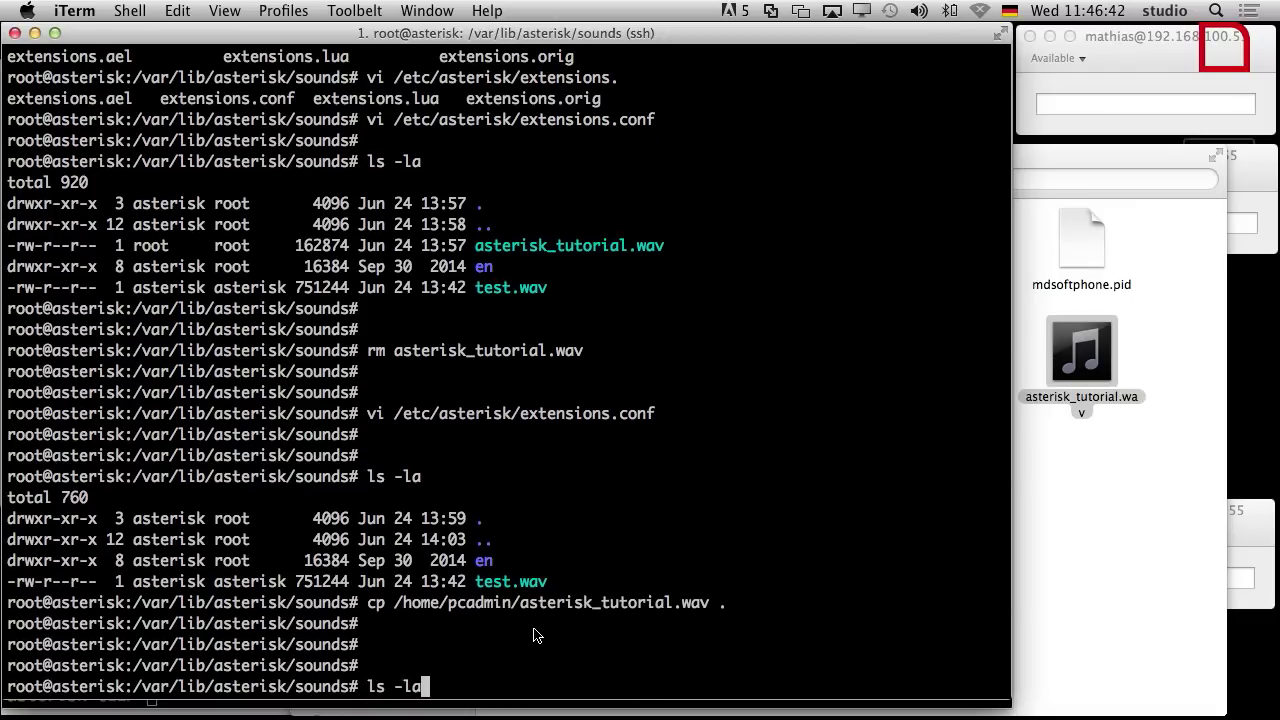
pyautogui.press('Return')
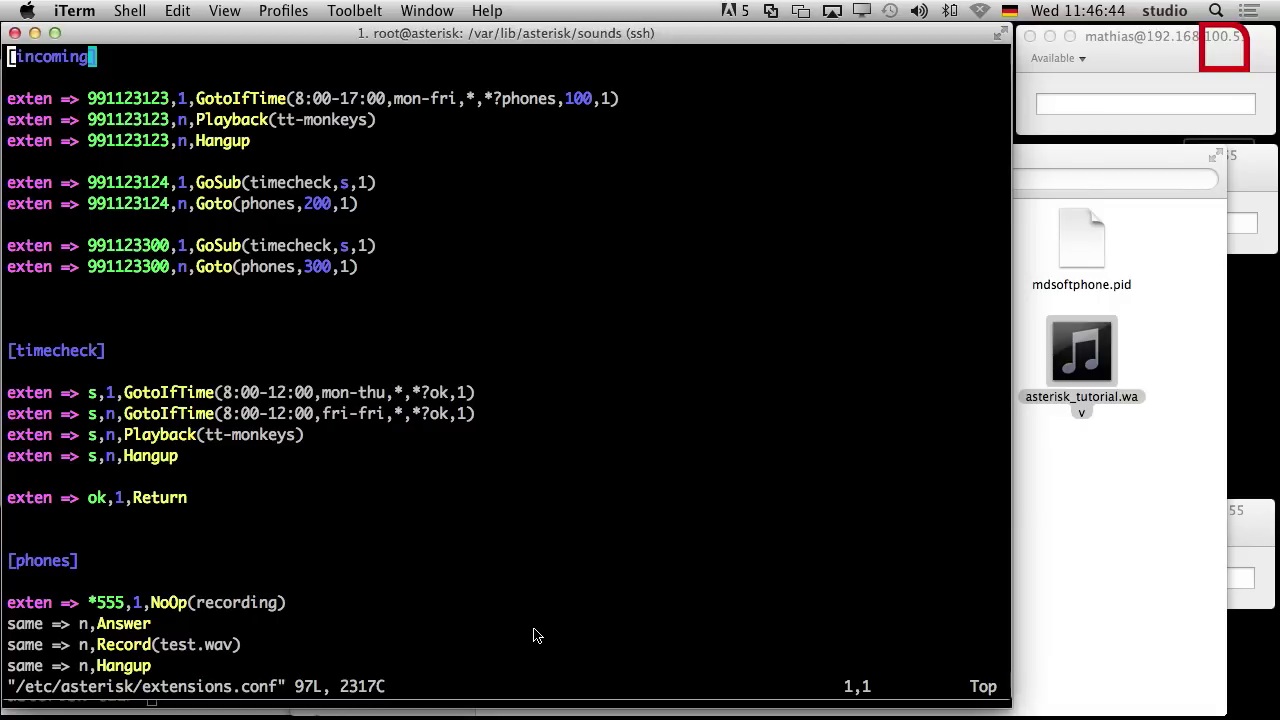
# - Below the *555 block, add the line exten => *666,1,NoOp(playback)
pyautogui.press('Down')
pyautogui.press('Down')
pyautogui.press('Down')
pyautogui.press('Down')
pyautogui.press('Down')
pyautogui.press('Down')
pyautogui.press('Down')
pyautogui.press('Down')
pyautogui.press('Down')
pyautogui.press('Down')
pyautogui.press('Down')
pyautogui.press('Down')
pyautogui.press('Down')
pyautogui.press('Down')
pyautogui.press('Down')
pyautogui.press('Down')
pyautogui.press('Down')
pyautogui.press('Down')
pyautogui.press('Down')
pyautogui.press('Down')
pyautogui.press('Down')
pyautogui.press('Down')
pyautogui.press('Down')
pyautogui.press('Down')
pyautogui.press('Down')
pyautogui.press('Down')
pyautogui.press('Down')
pyautogui.press('Down')
pyautogui.press('Down')
pyautogui.press('Down')
pyautogui.press('Down')
pyautogui.press('Down')
pyautogui.press('Down')
pyautogui.press('Down')
pyautogui.press('Up')
pyautogui.press('Up')
pyautogui.press('Up')
pyautogui.press('Up')
pyautogui.press('i')
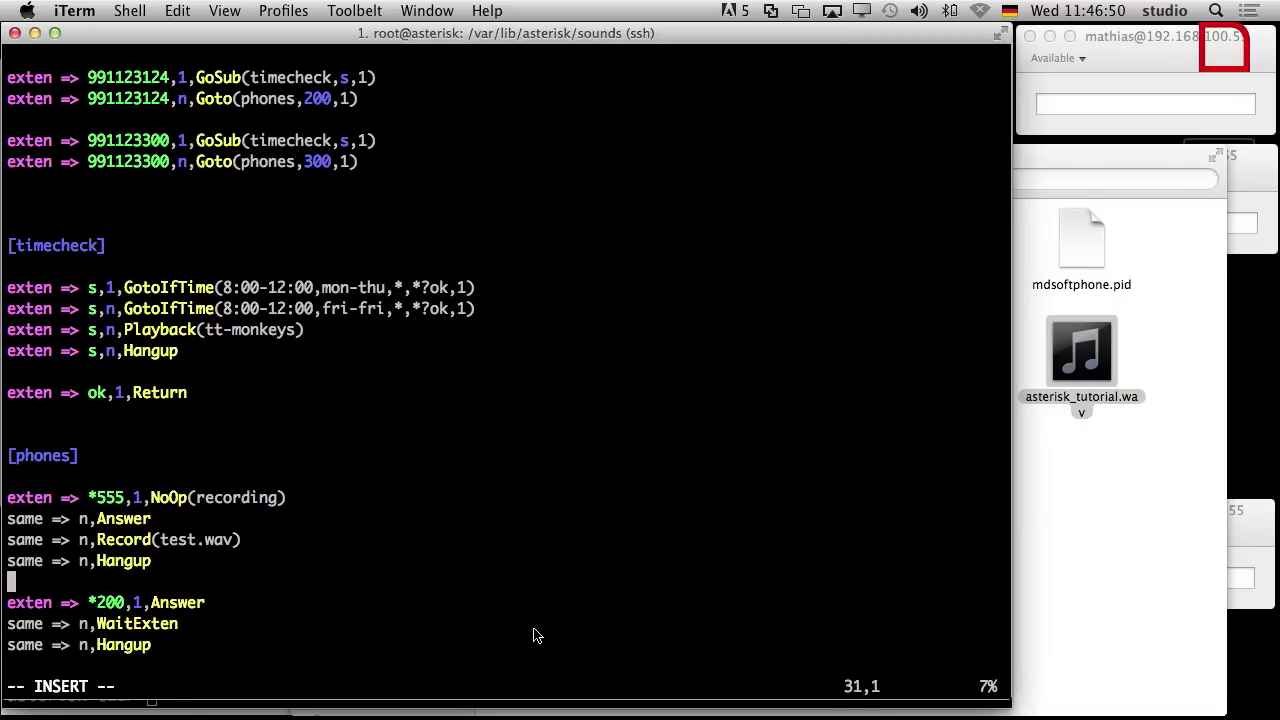
pyautogui.press('Return')
pyautogui.press('Up')
pyautogui.press('Return')
pyautogui.write('exten =>')
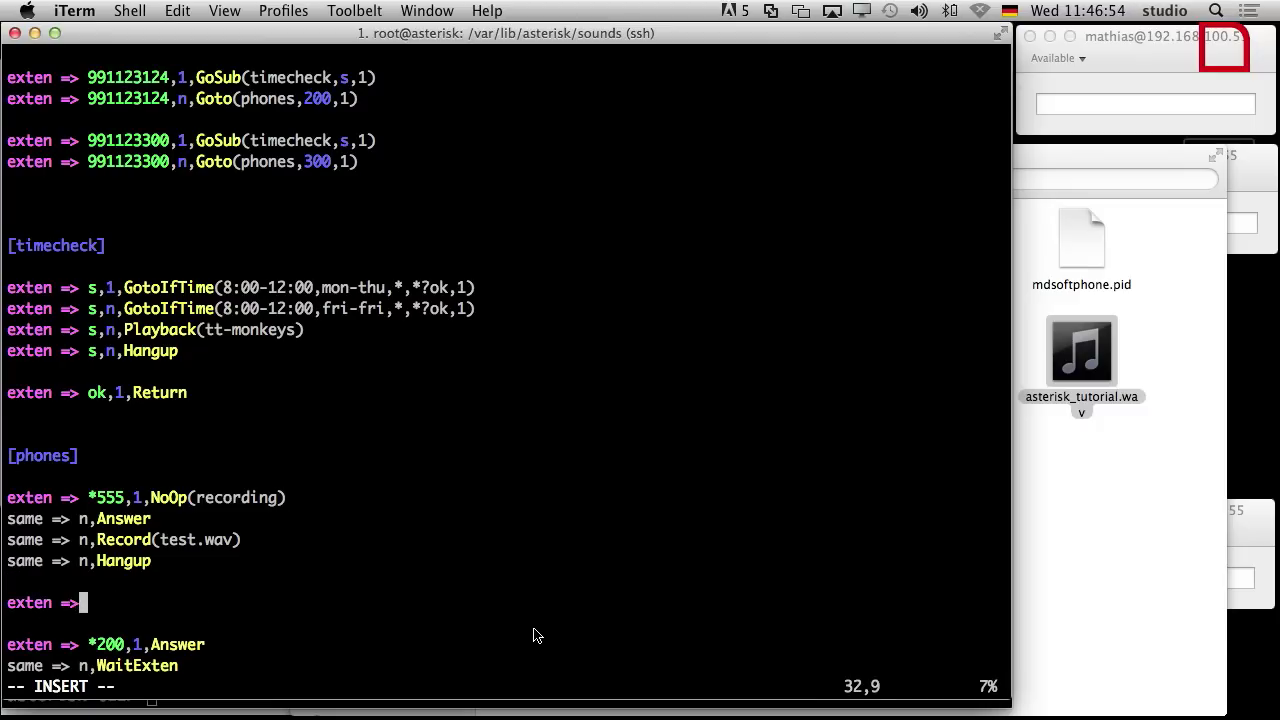
pyautogui.write(' *66')
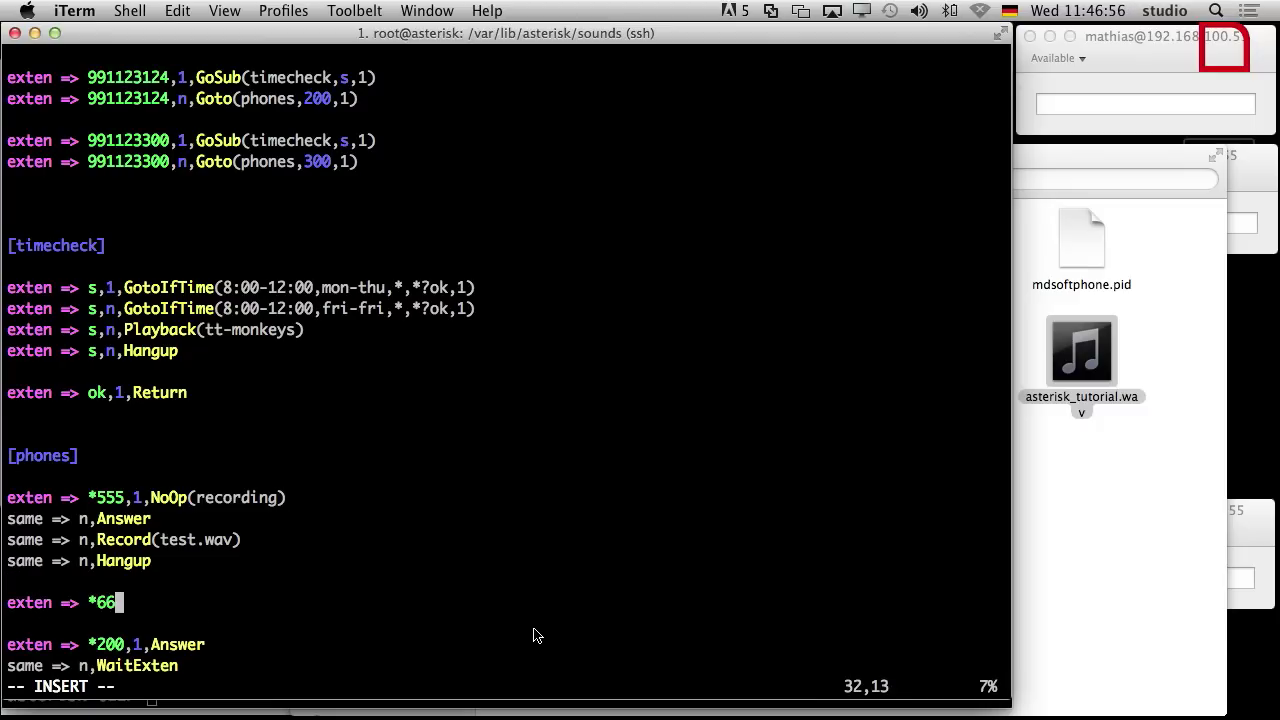
pyautogui.write('6,1,noO')
pyautogui.press('BackSpace')
pyautogui.press('BackSpace')
pyautogui.press('BackSpace')
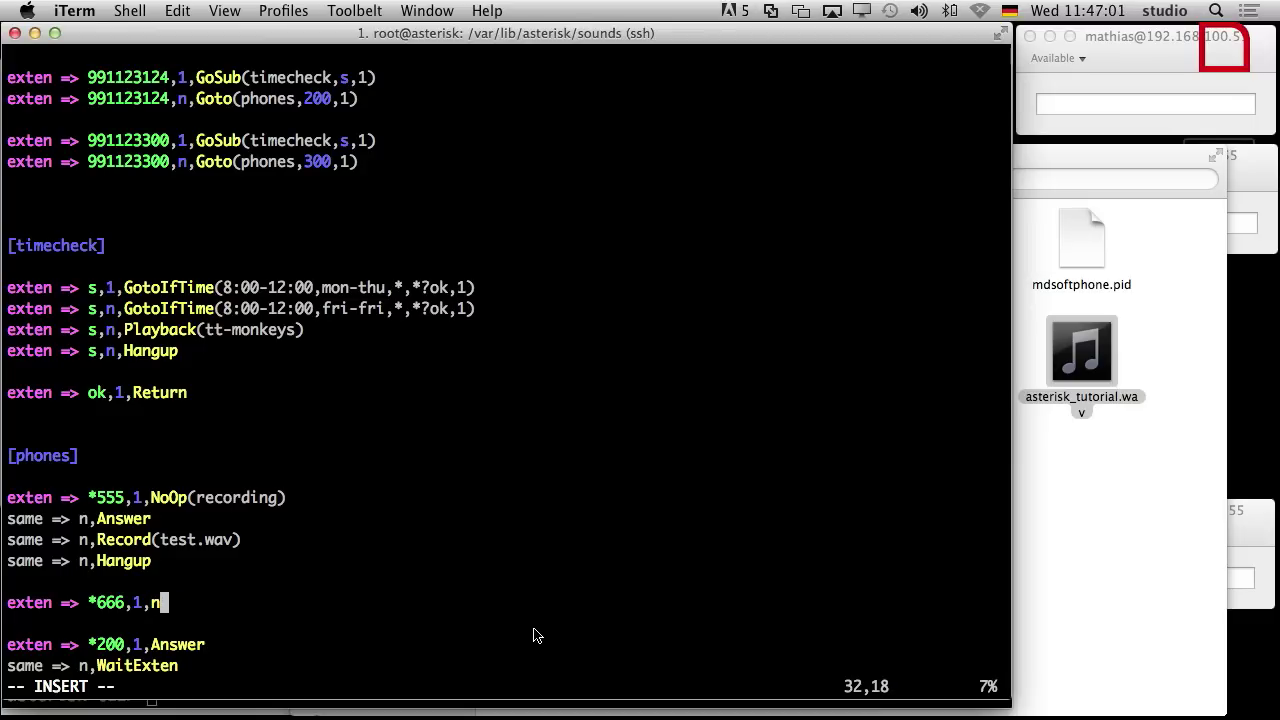
pyautogui.write('NoOp')
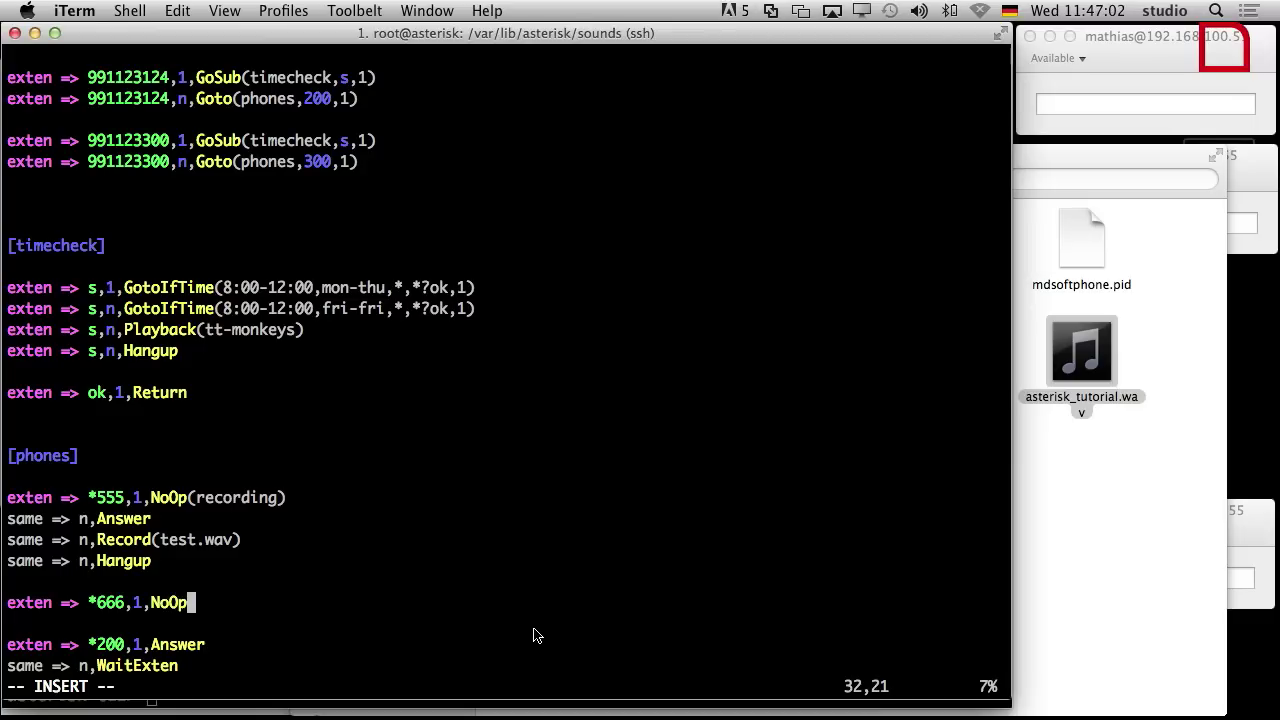
pyautogui.write('(play')
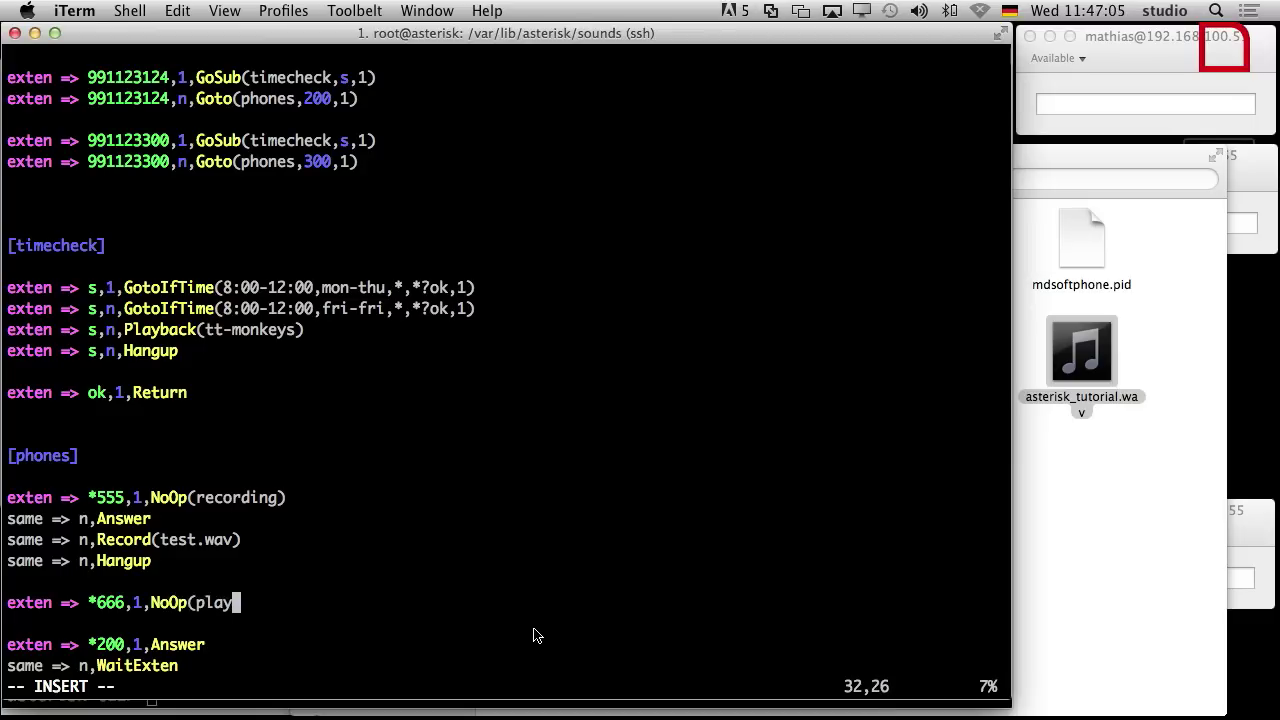
pyautogui.write('back)')
pyautogui.press('Return')
# - Add same => n,Answer, n,Playback(asterisk_tutorial) and n,Hangup lines to the *666 extension
pyautogui.write('same => n,Answer')
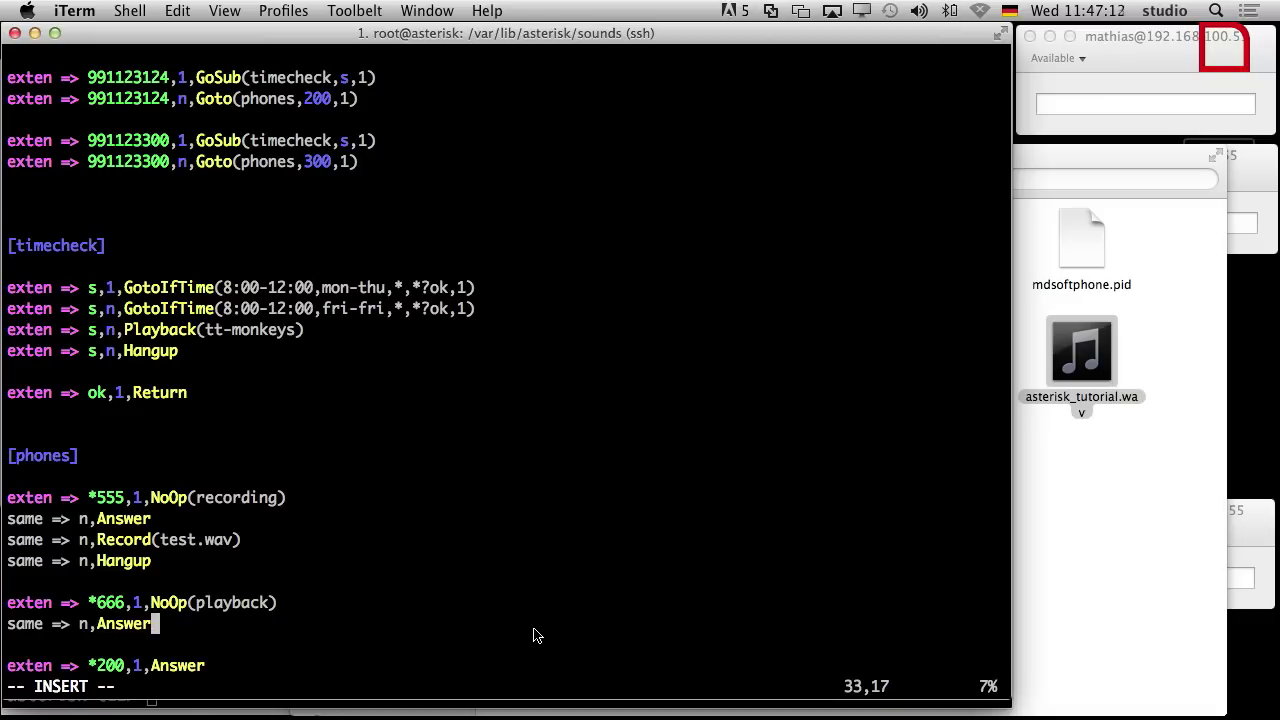
pyautogui.press('Return')
pyautogui.write('same =')
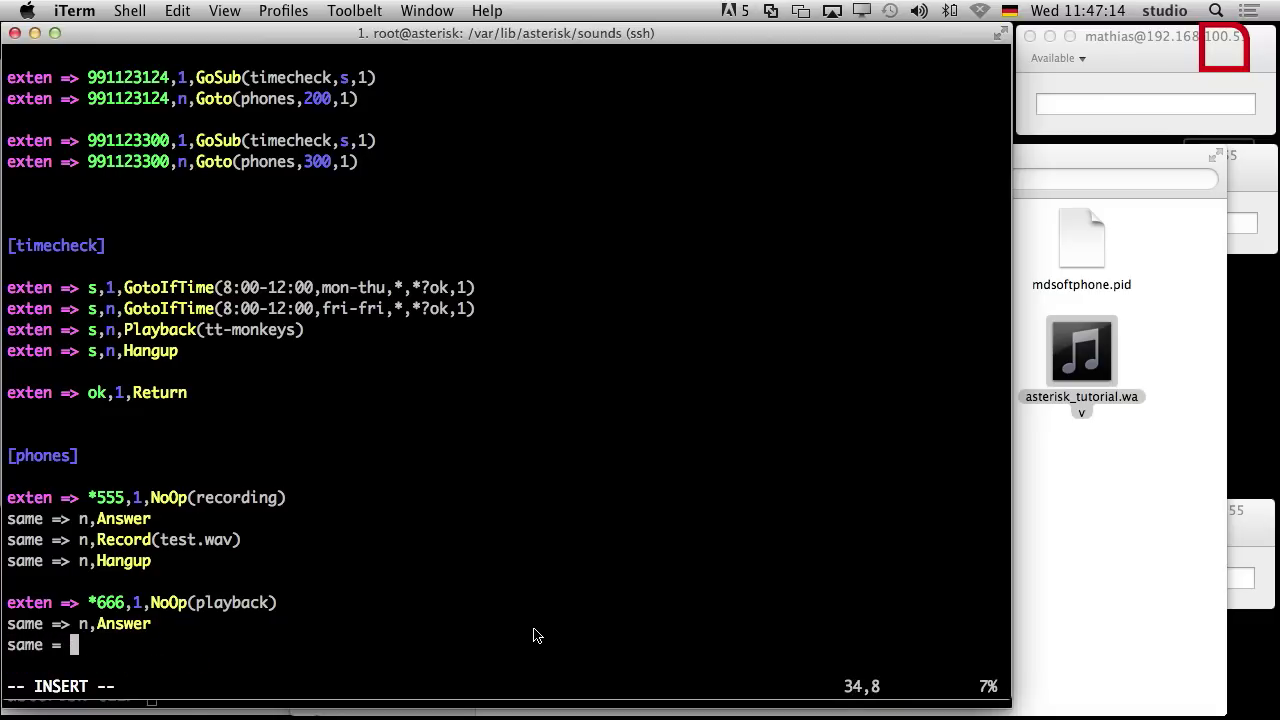
pyautogui.press('BackSpace')
pyautogui.write('> n,Play')
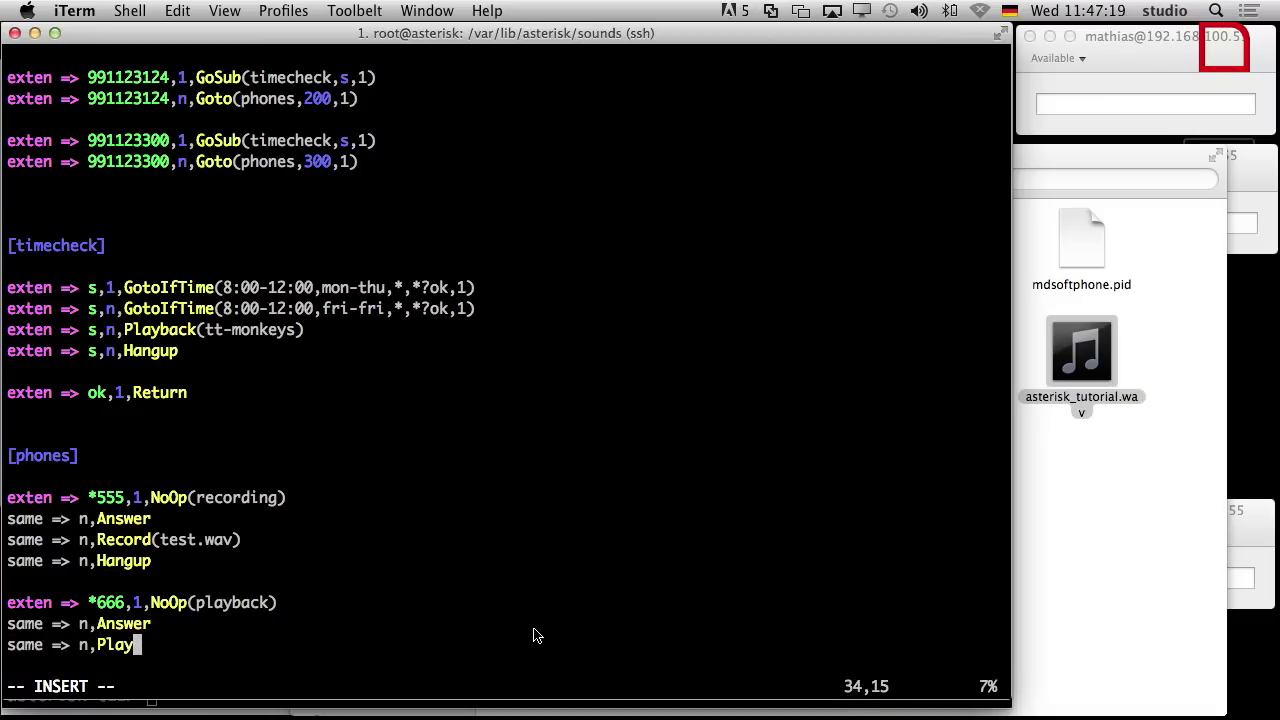
pyautogui.write('back(')
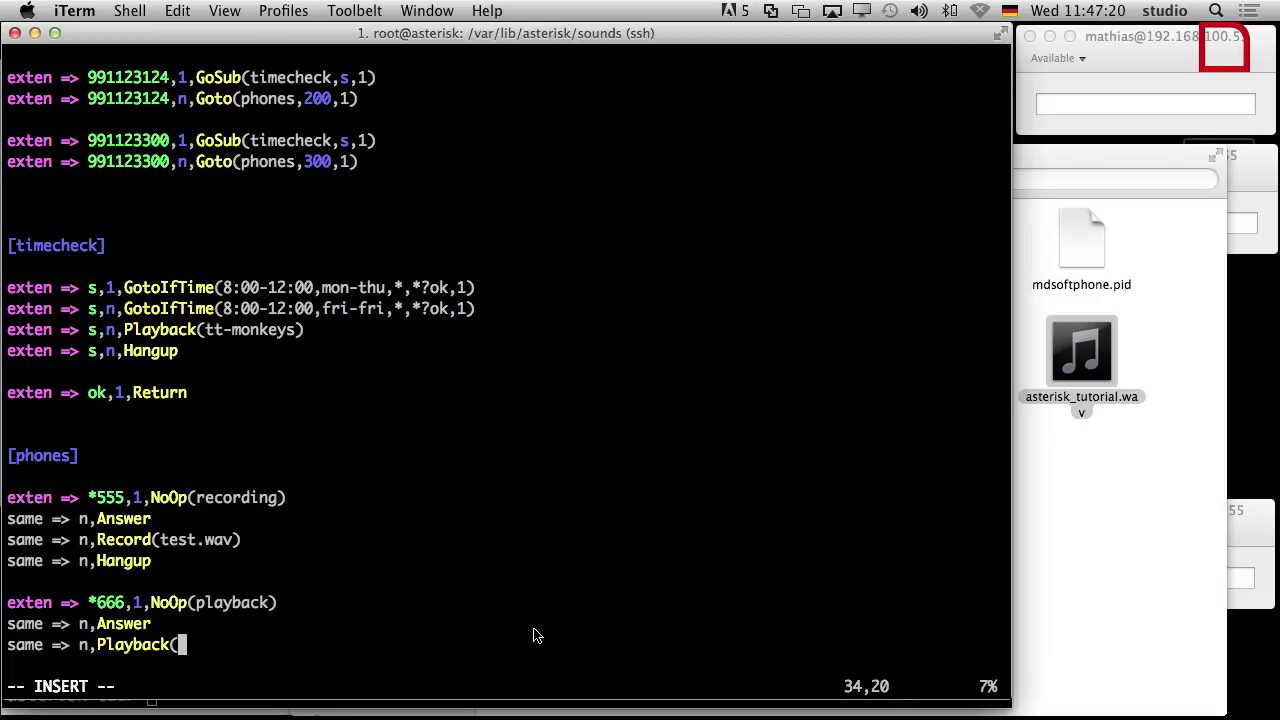
pyautogui.write('asteris')
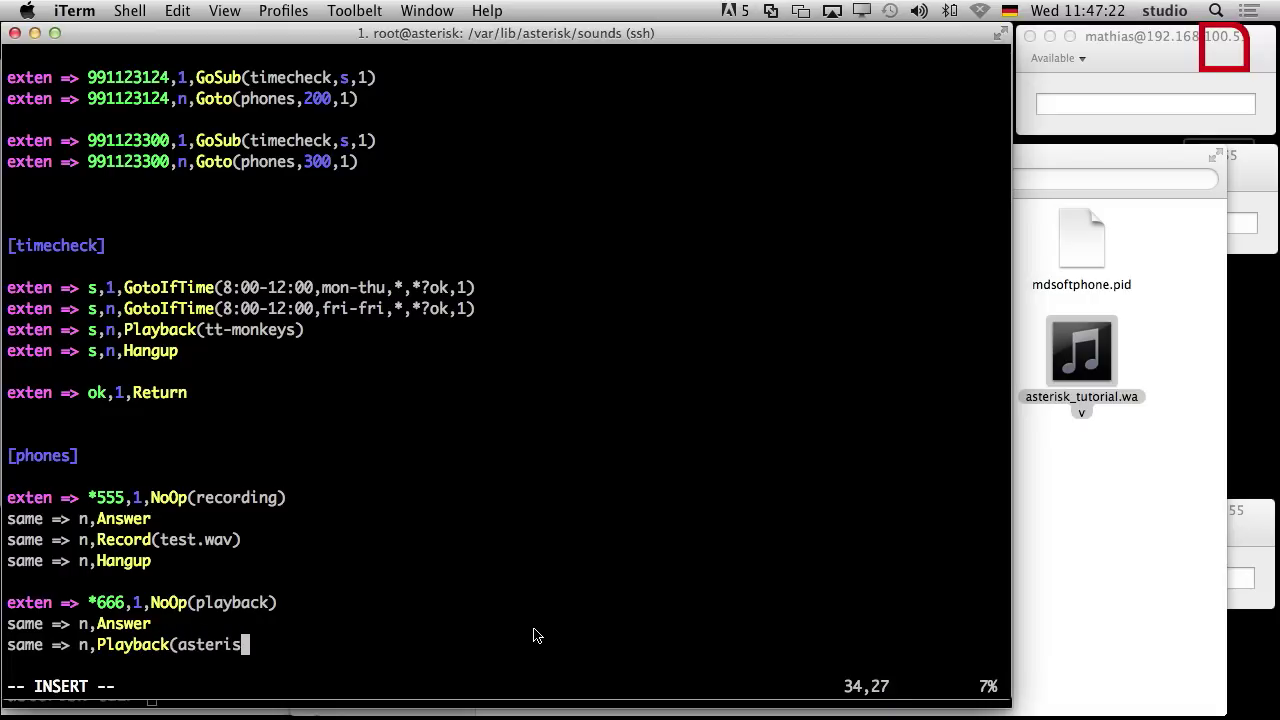
pyautogui.write('k_tutorial)')
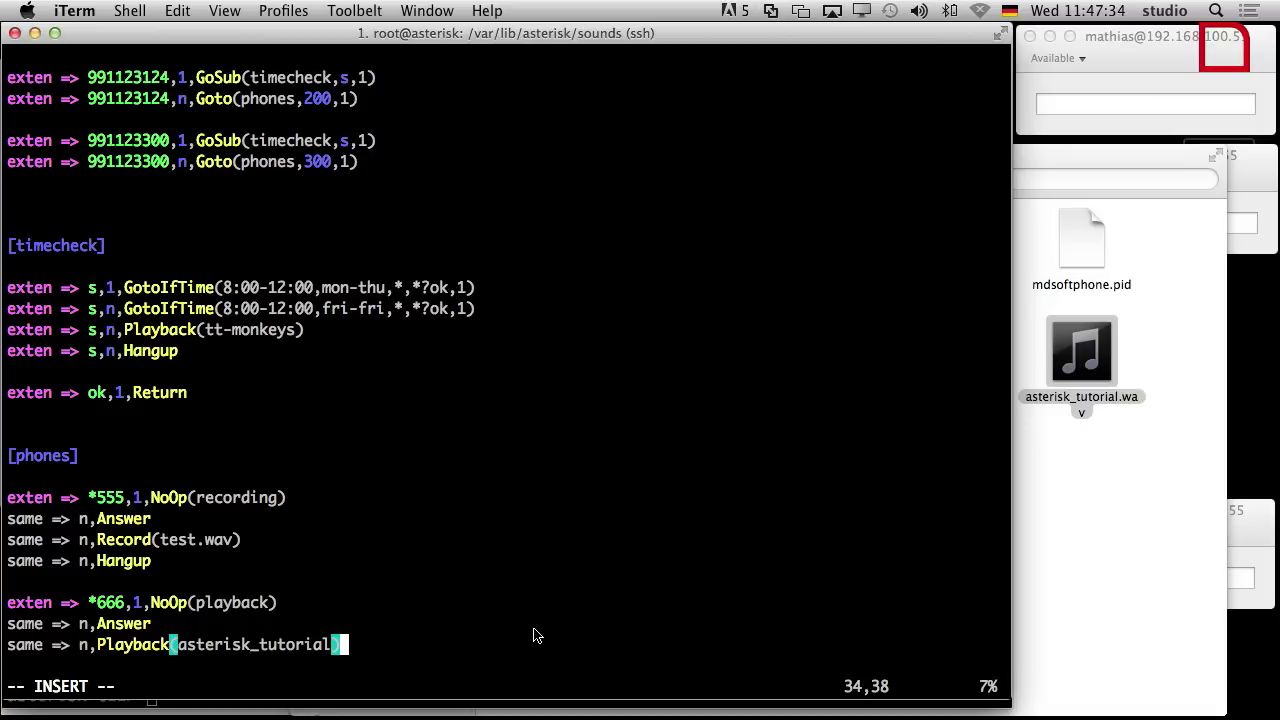
pyautogui.press('Return')
pyautogui.write('e')
pyautogui.write('ame =')
pyautogui.press('BackSpace')
pyautogui.write('=> ')
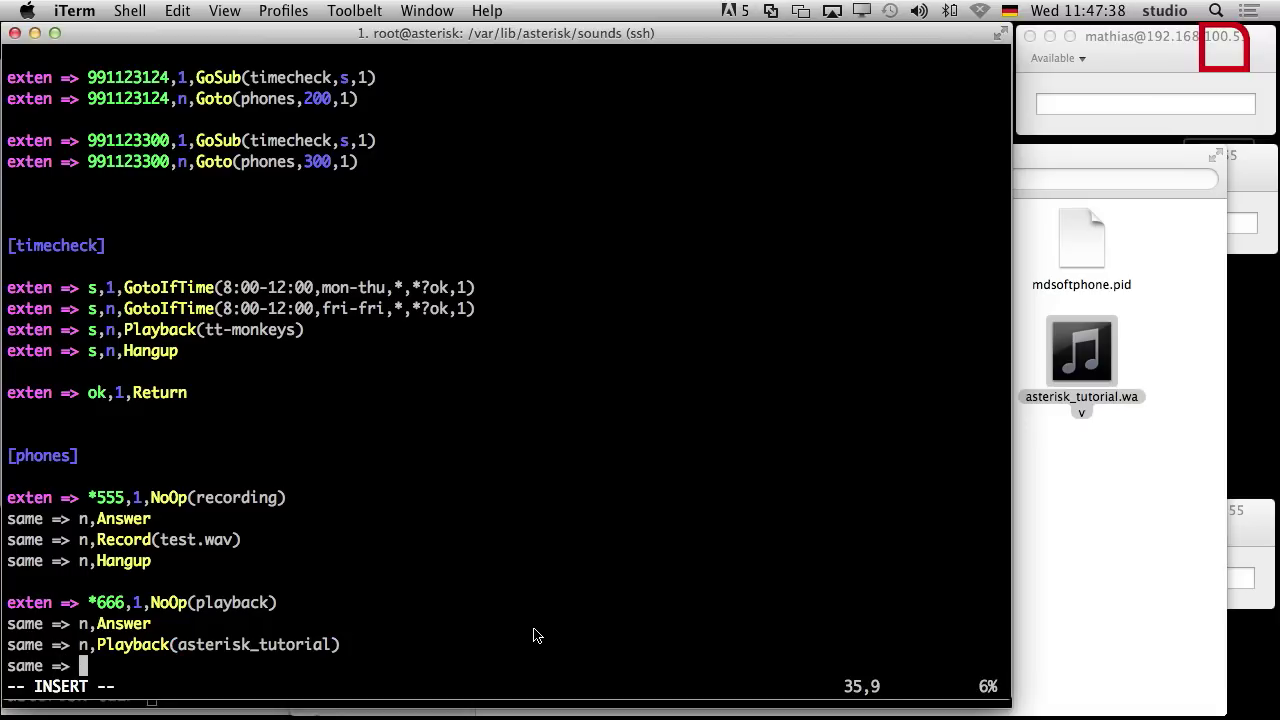
pyautogui.write('n,Hangup')
pyautogui.press('Return')
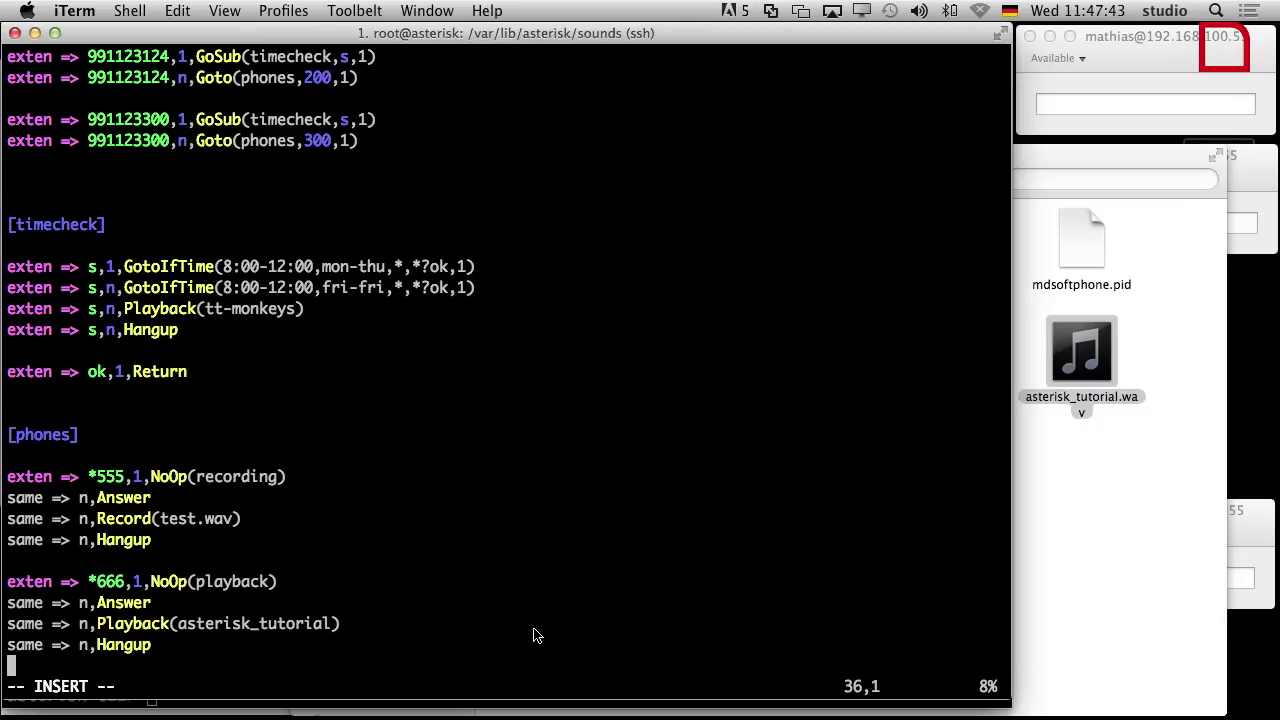
# - Save extensions.conf with :w
pyautogui.press('Escape')
pyautogui.write(':w')
pyautogui.press('Return')
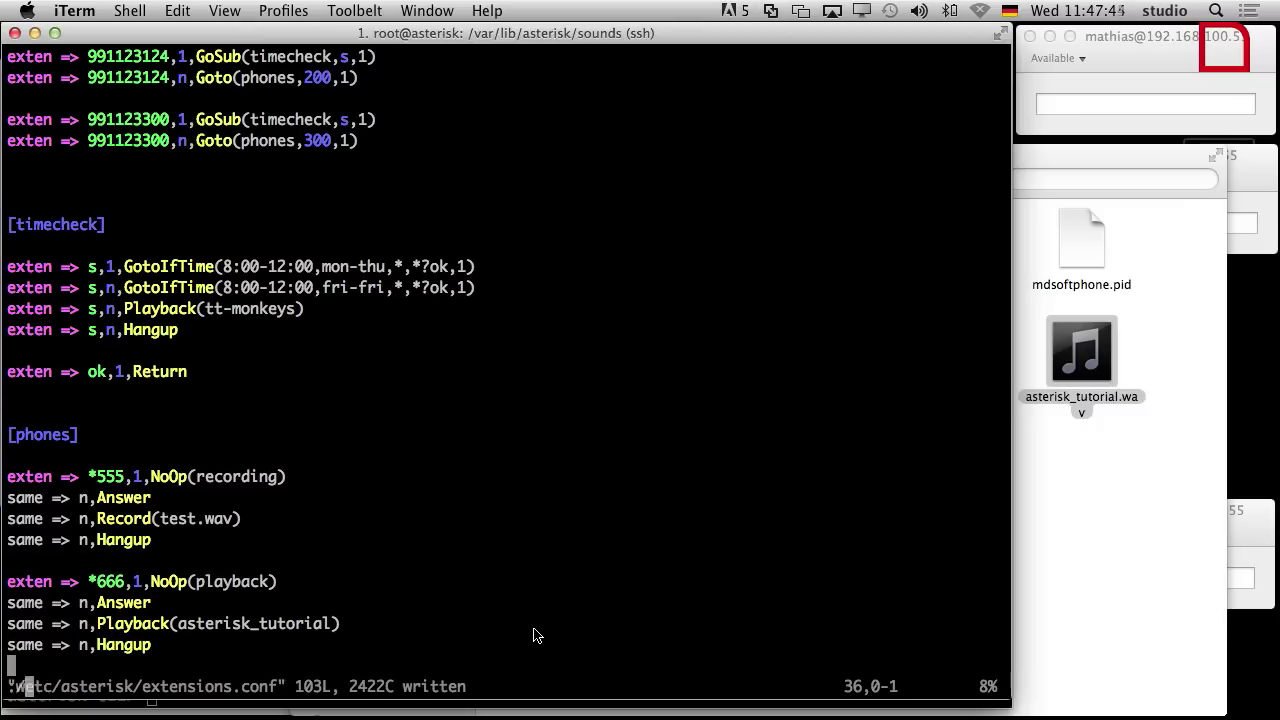
pyautogui.press('super+grave')
pyautogui.press('super+grave')
pyautogui.press('Up')
pyautogui.press('Up')
# - Reload the dialplan, dial *666 in Telephone to hear asterisk_tutorial, then hang up
pyautogui.press('Return')
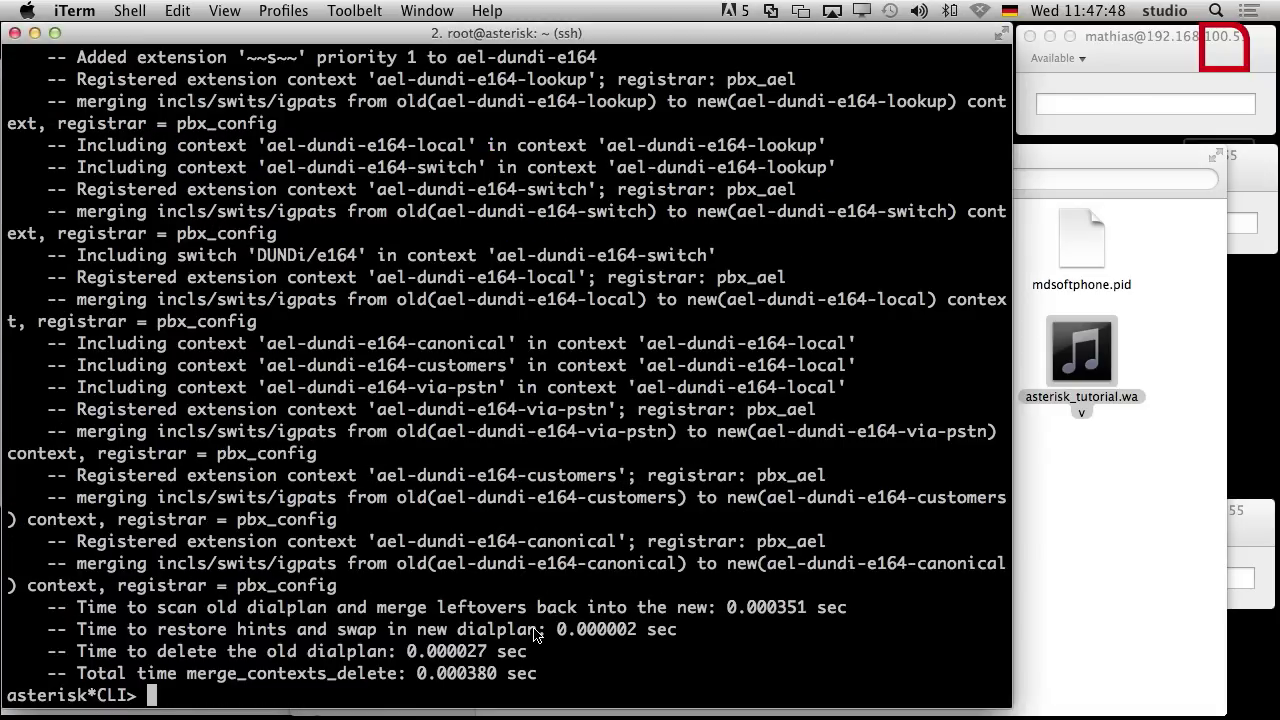
pyautogui.press('Return')
pyautogui.press('Return')
pyautogui.press('Return')
pyautogui.press('Return')
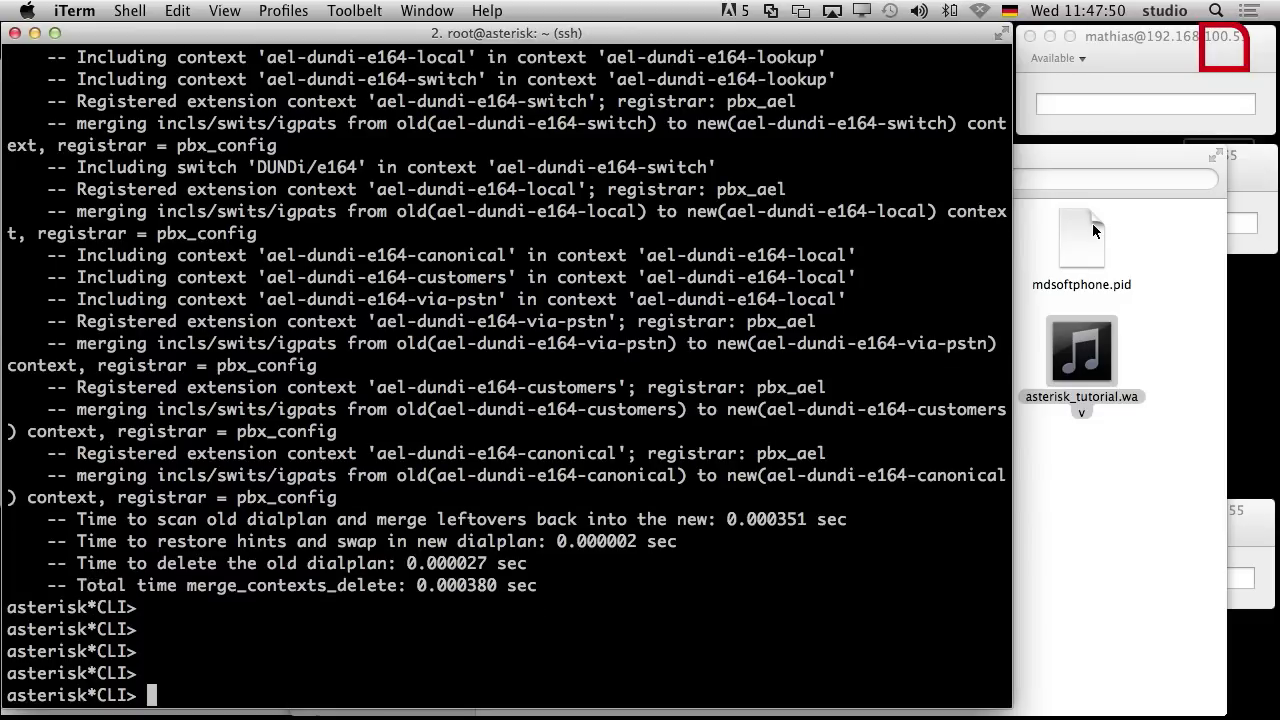
pyautogui.click(1062, 105)
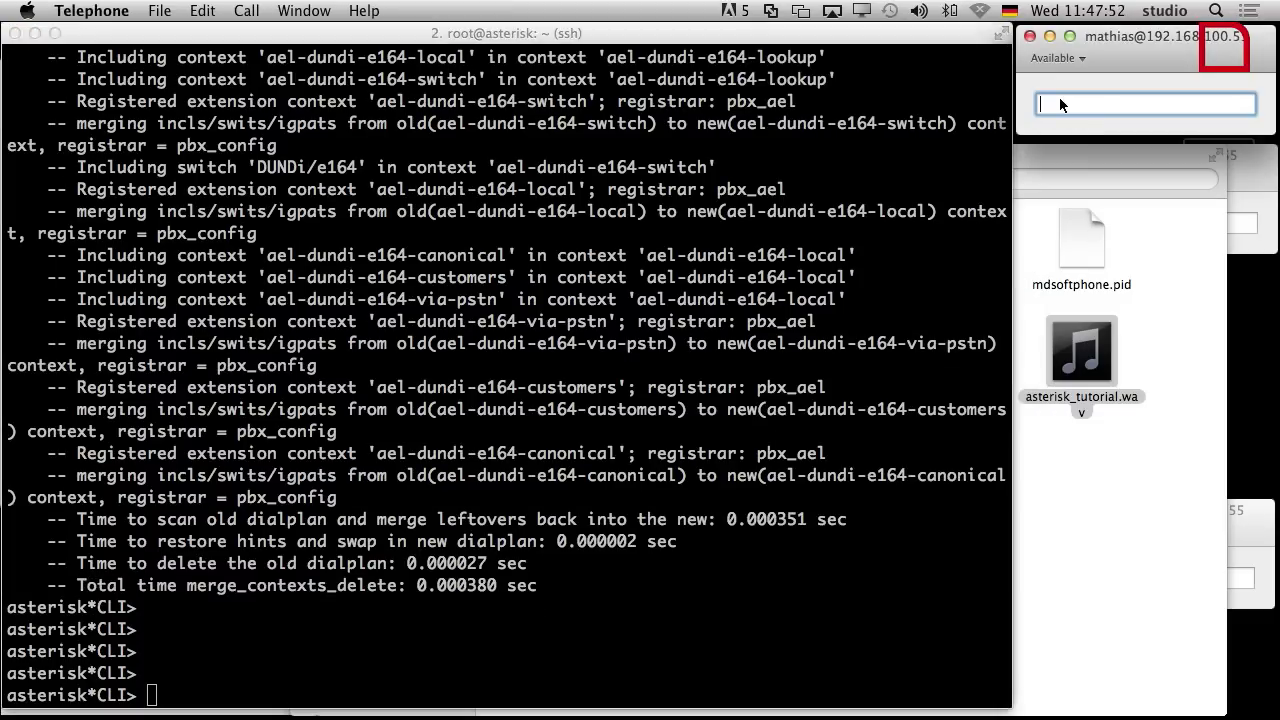
pyautogui.write('*666')
pyautogui.press('Return')
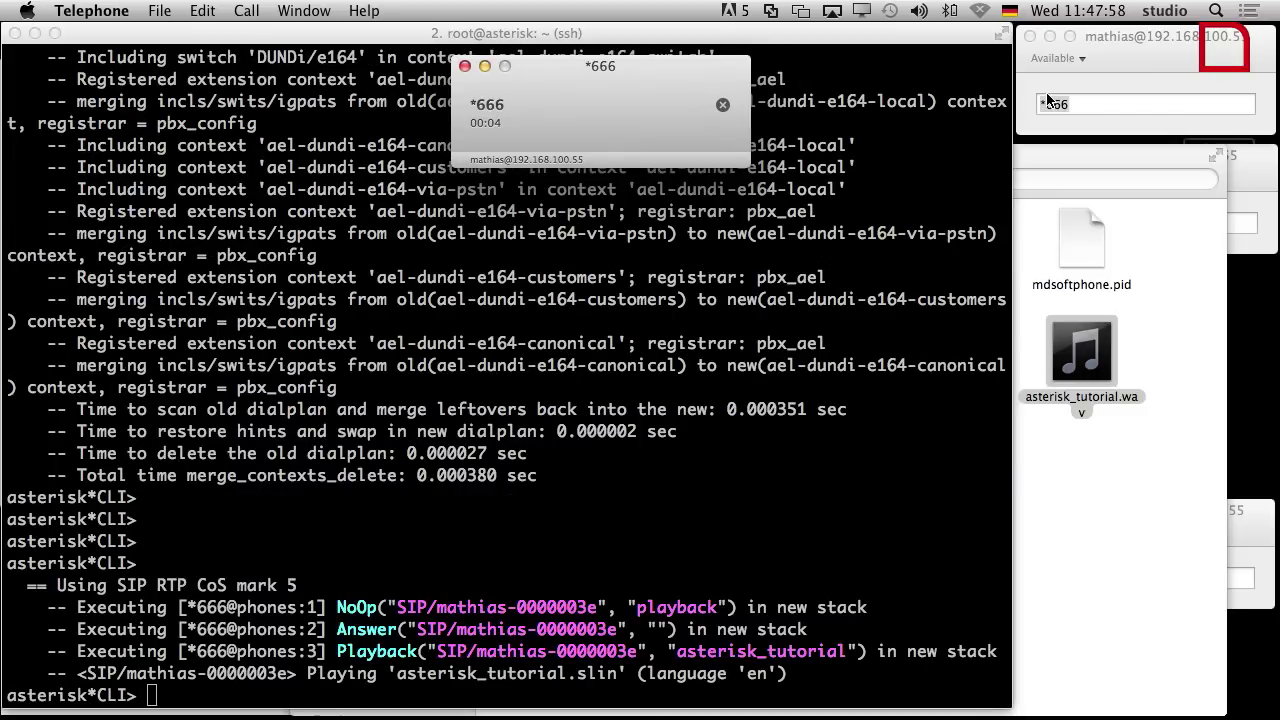
pyautogui.click(464, 66)
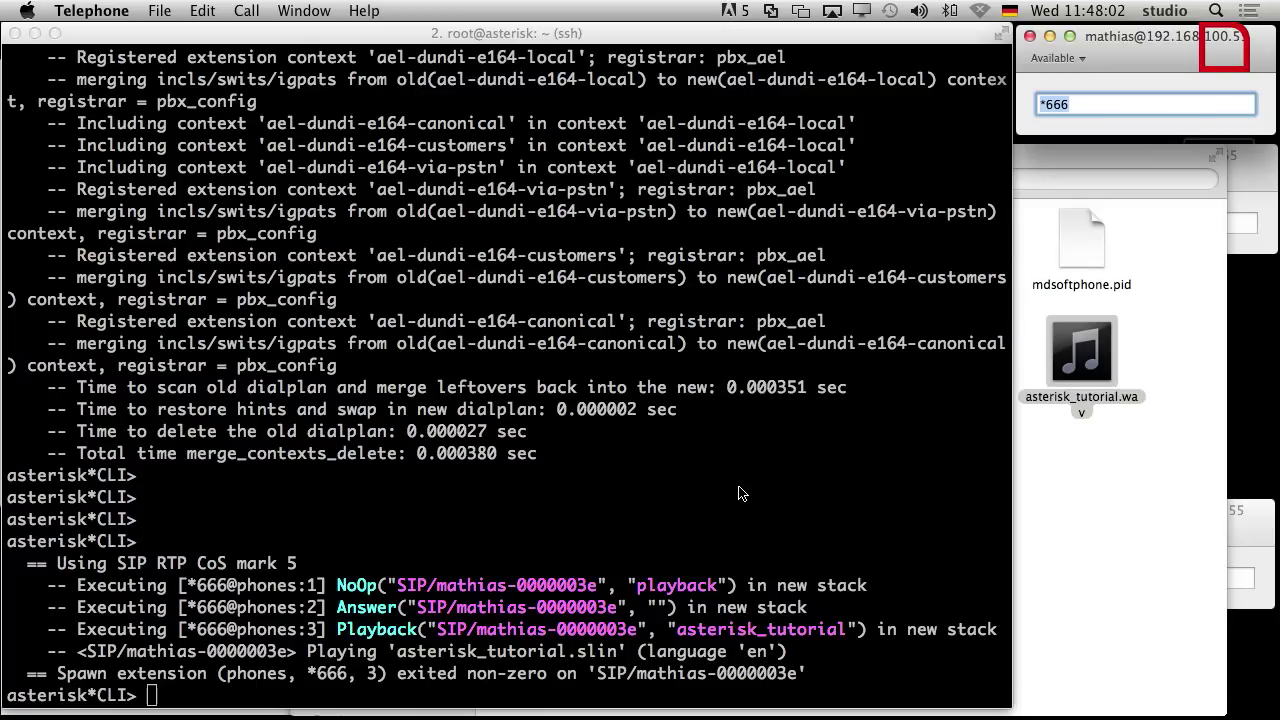